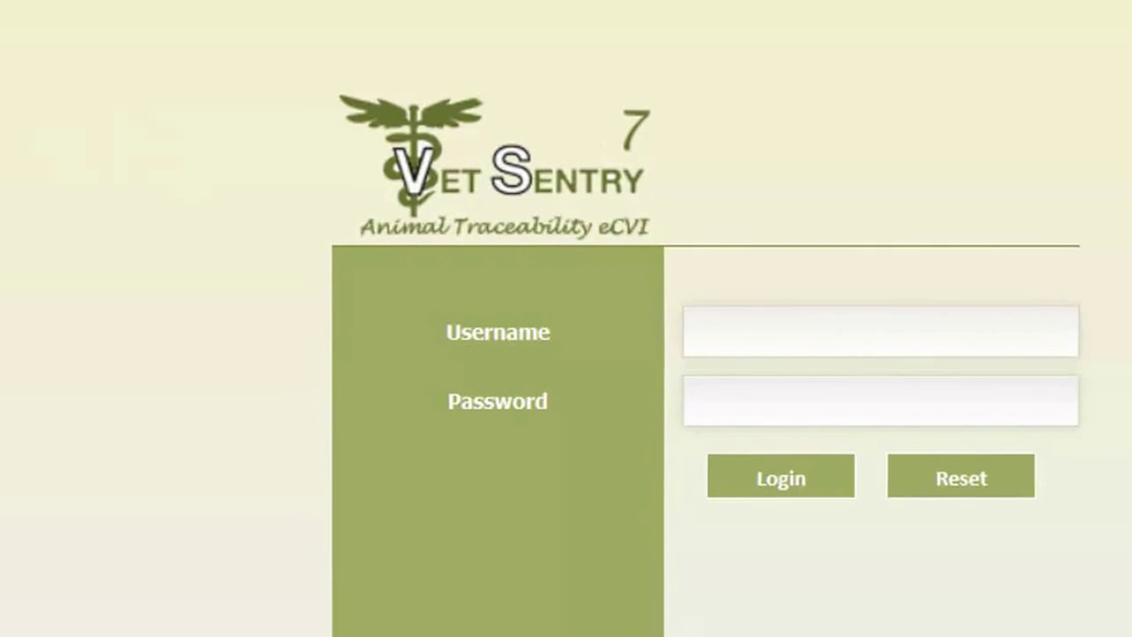
- Log in to VetSentry 7 with the saved test account's autofilled username and password
{"action": "left_click", "coordinate": [945, 333]}
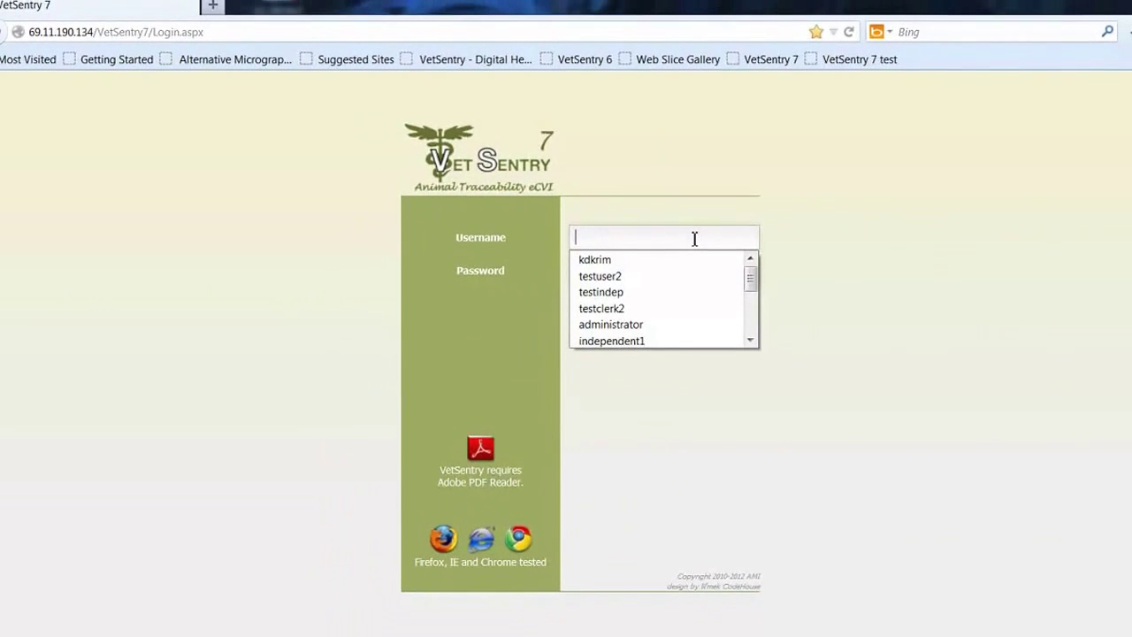
{"action": "type", "text": "testin"}
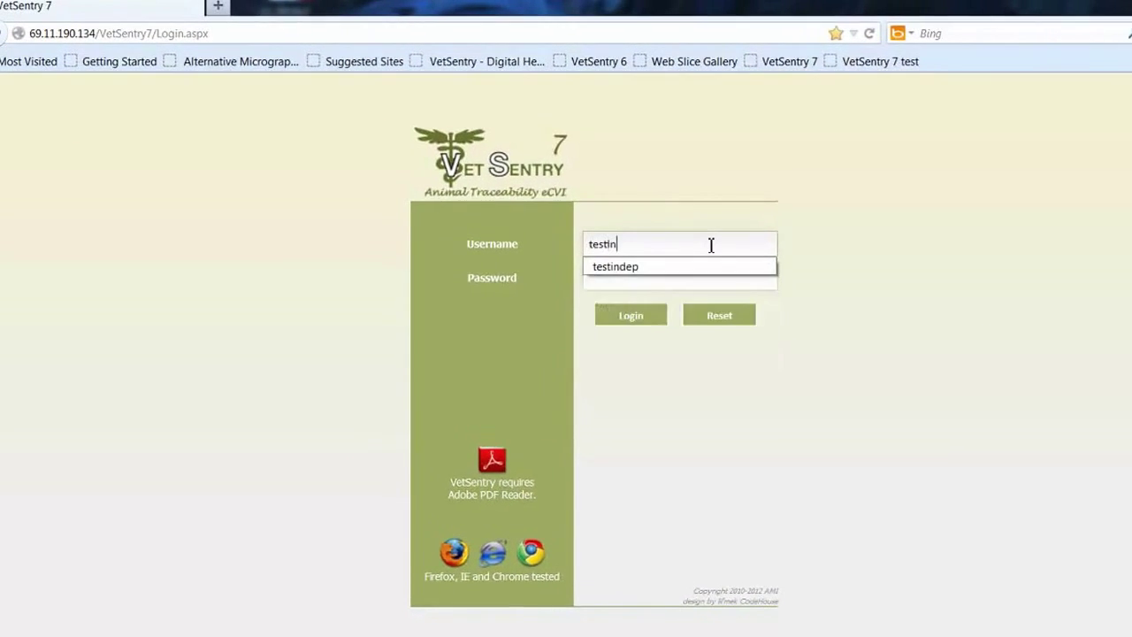
{"action": "key", "text": "Down"}
{"action": "key", "text": "Return"}
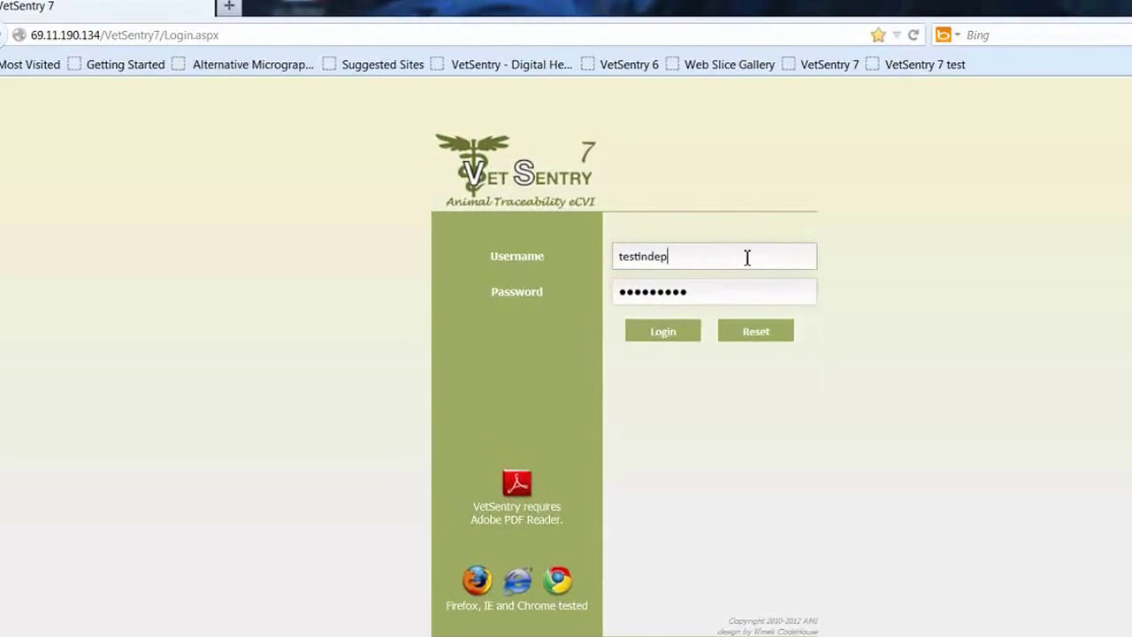
{"action": "key", "text": "Return"}
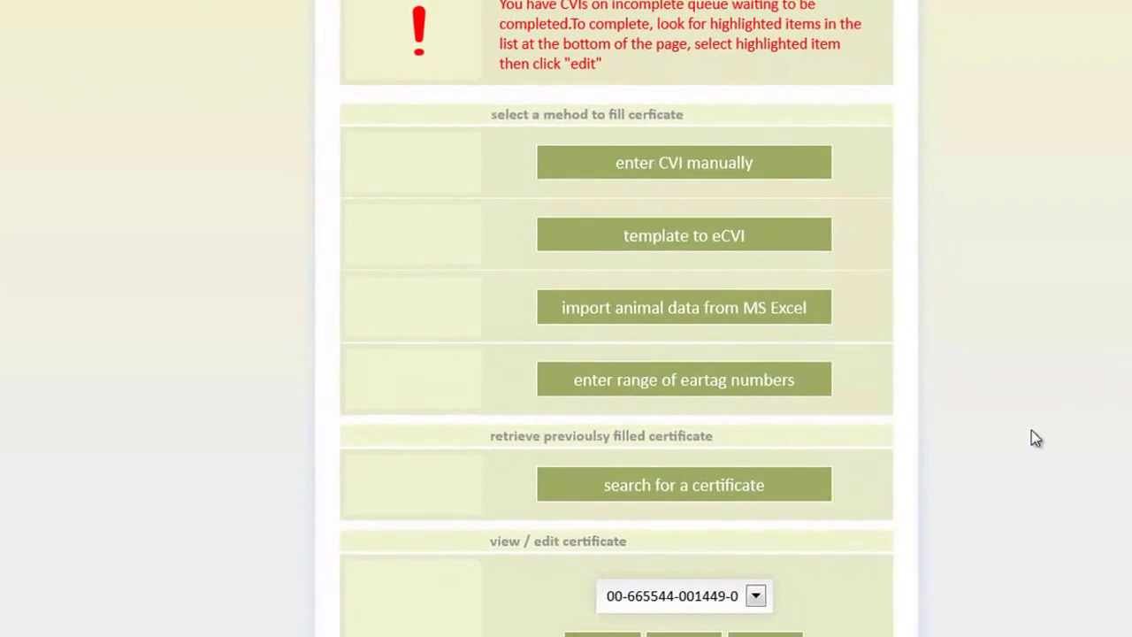
{"action": "left_click", "coordinate": [741, 584]}
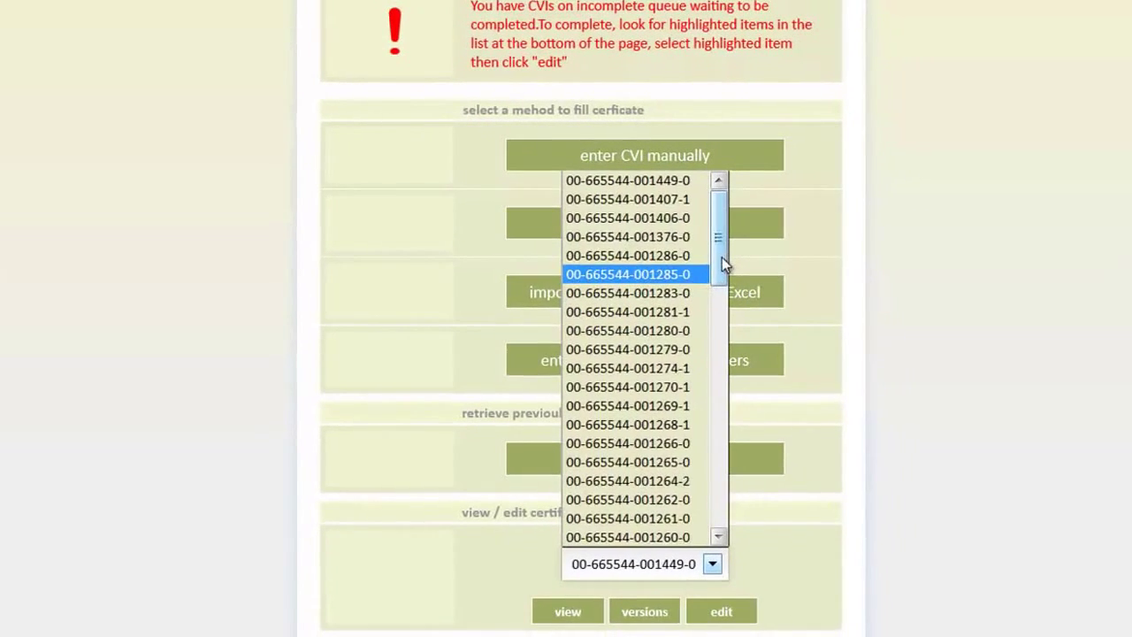
{"action": "left_click_drag", "start_coordinate": [732, 266], "coordinate": [746, 513]}
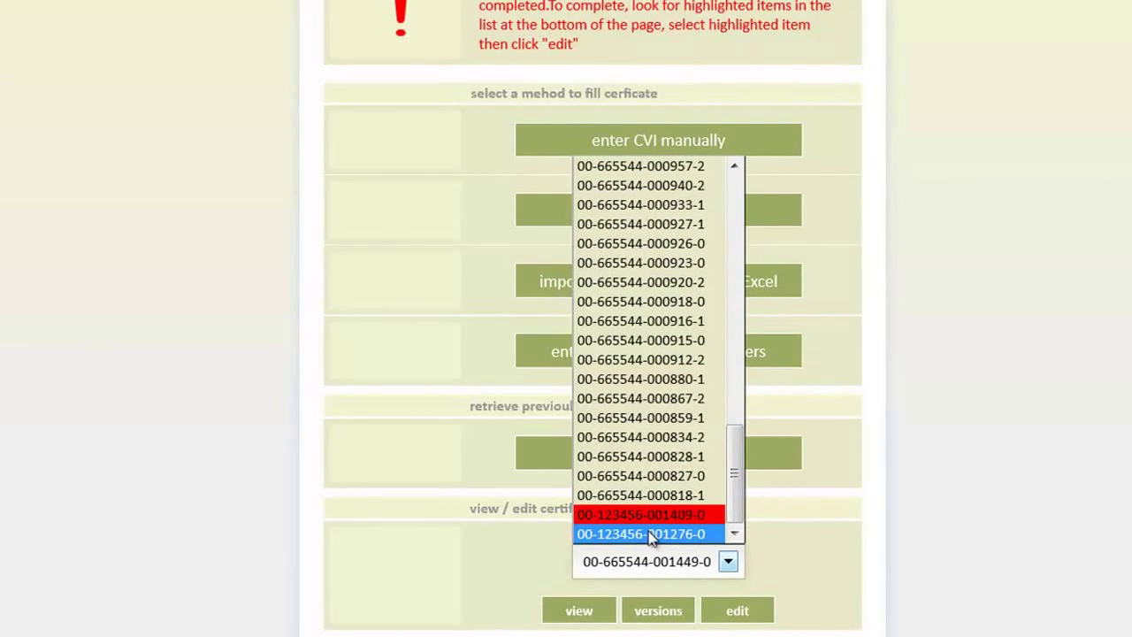
{"action": "left_click", "coordinate": [865, 522]}
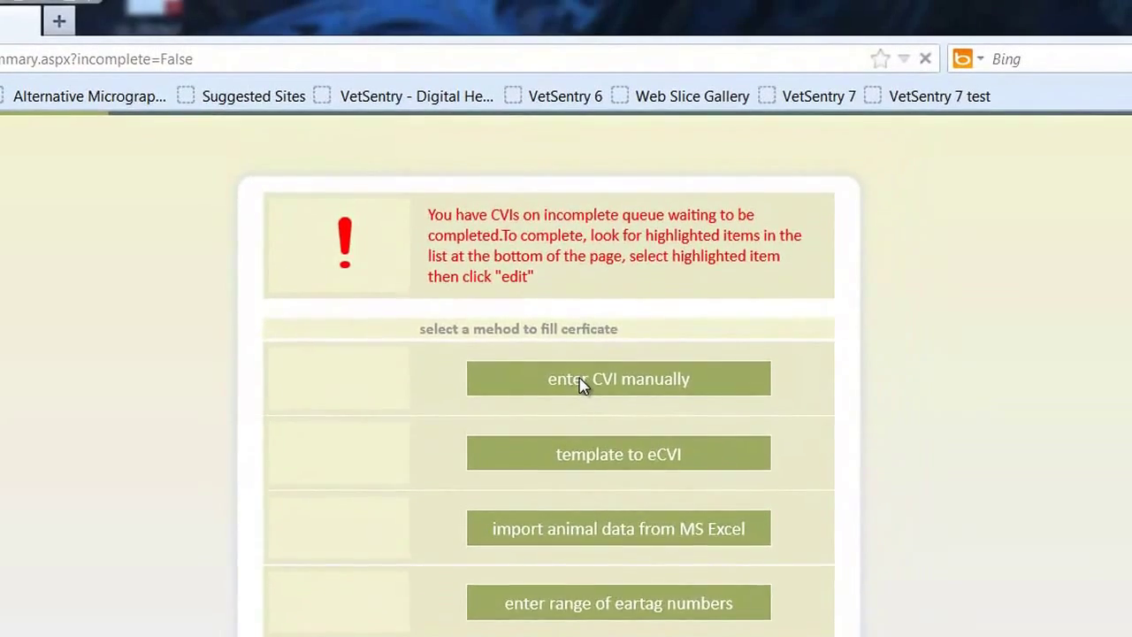
- Start a manually entered CVI and fit the blank PDF form to the window width
{"action": "left_click", "coordinate": [581, 382]}
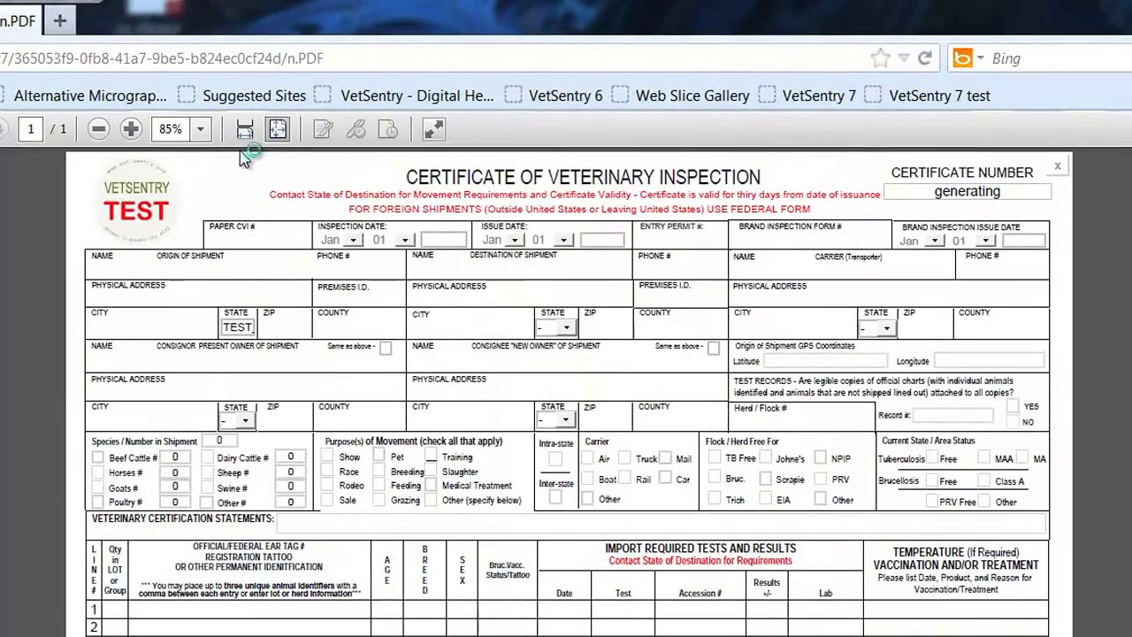
{"action": "left_click", "coordinate": [246, 132]}
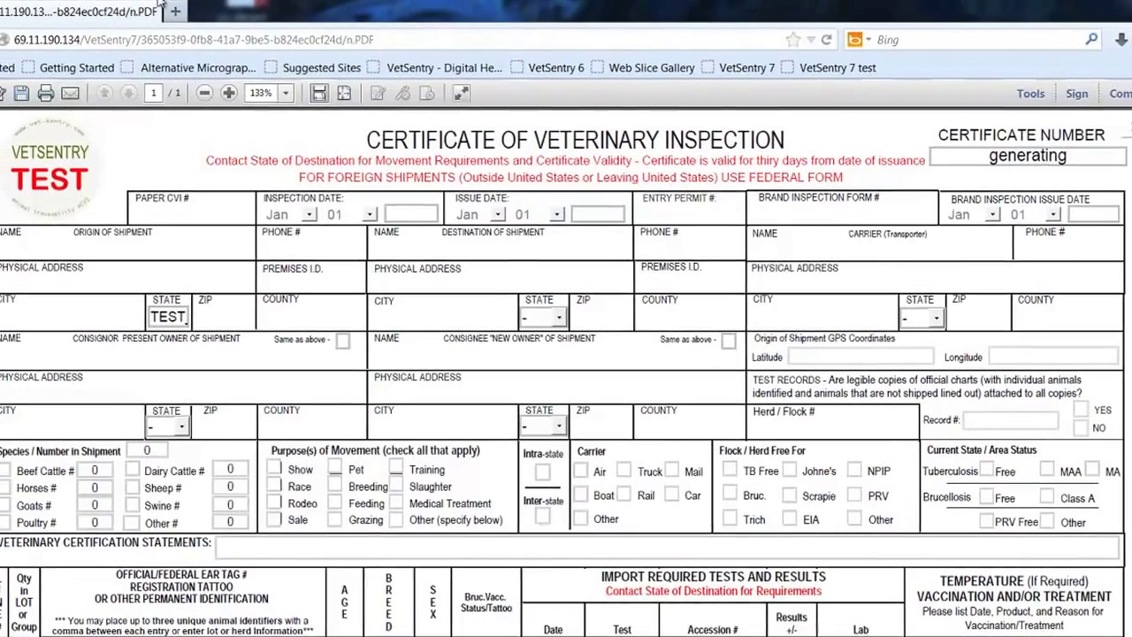
{"action": "key", "text": "alt+t"}
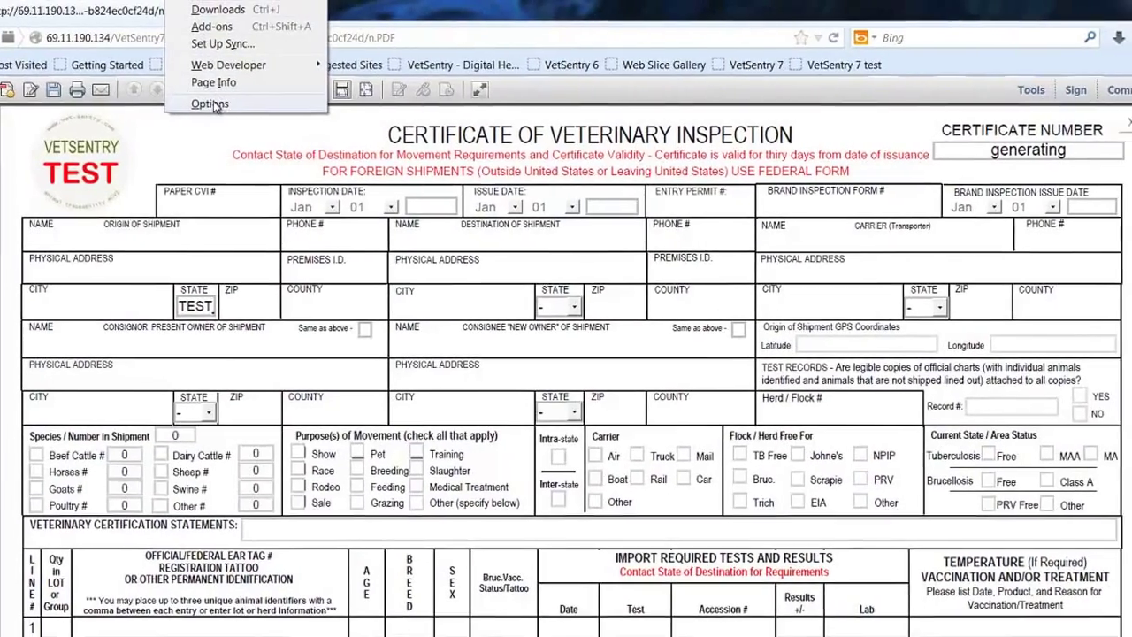
{"action": "left_click", "coordinate": [216, 102]}
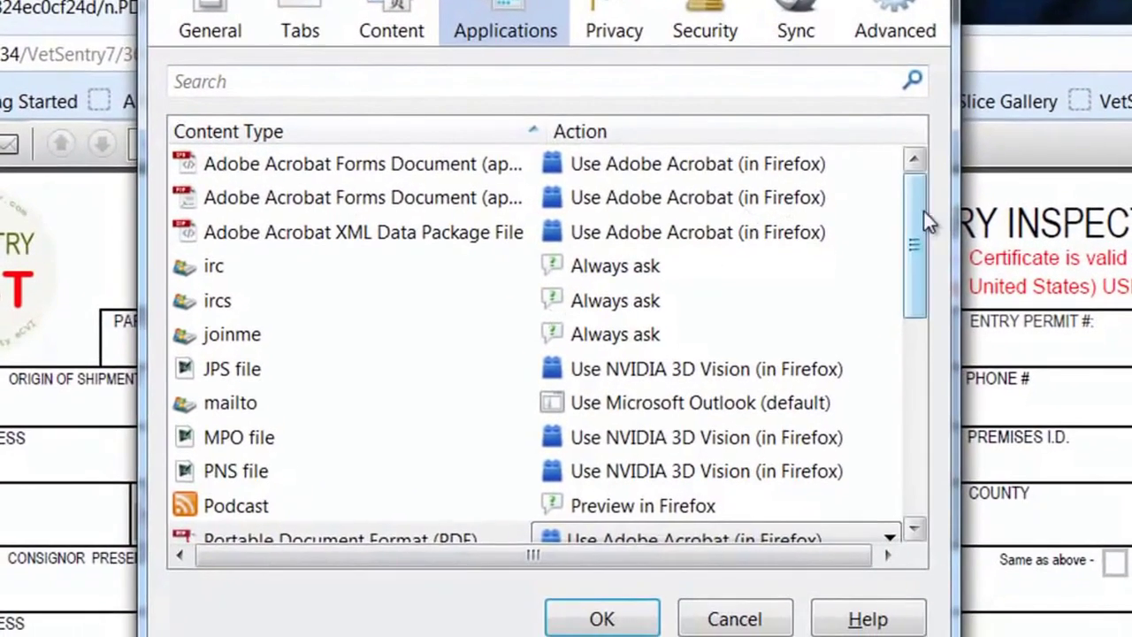
{"action": "left_click_drag", "start_coordinate": [911, 224], "coordinate": [914, 287]}
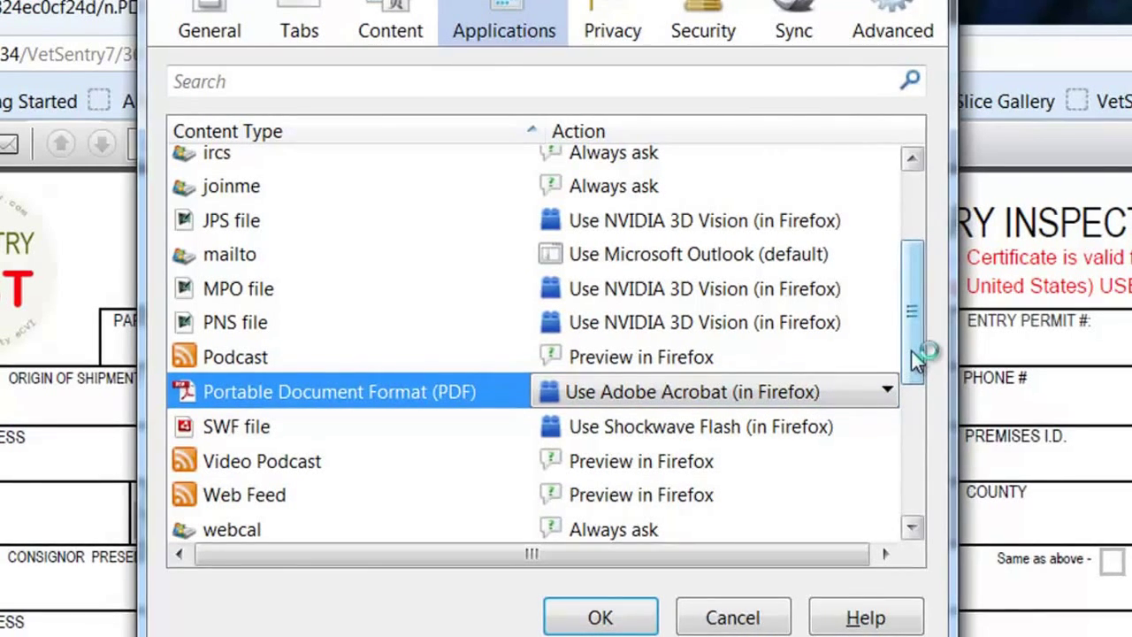
{"action": "left_click", "coordinate": [600, 619]}
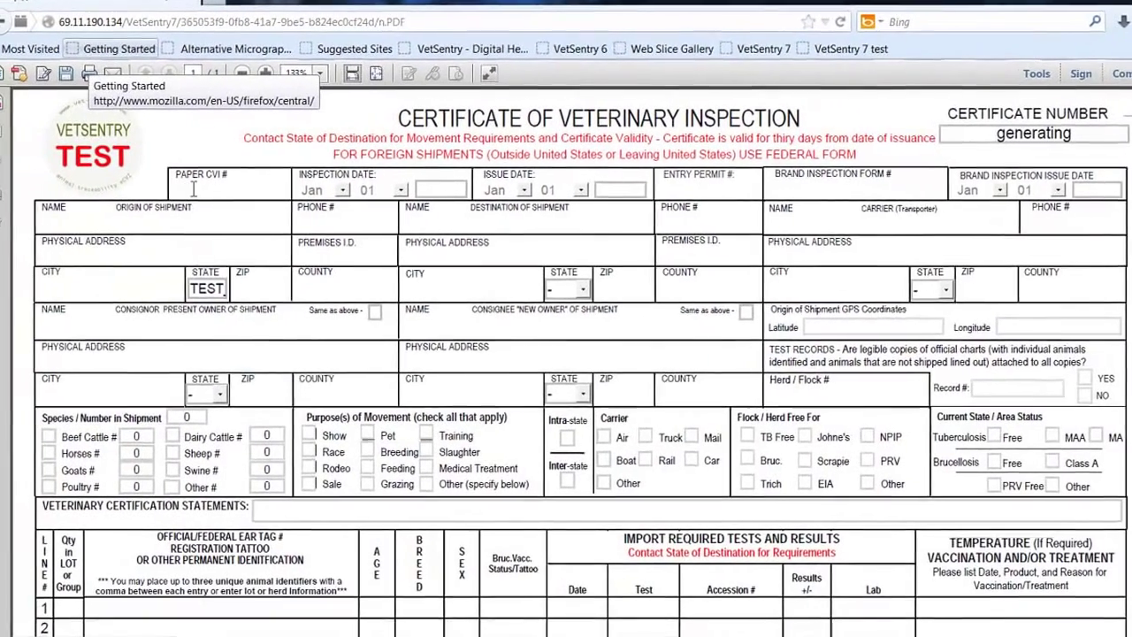
- Enter 'test' as paper CVI #, inspection date Oct 25 2013 and issue date Oct 26 2013
{"action": "left_click", "coordinate": [192, 189]}
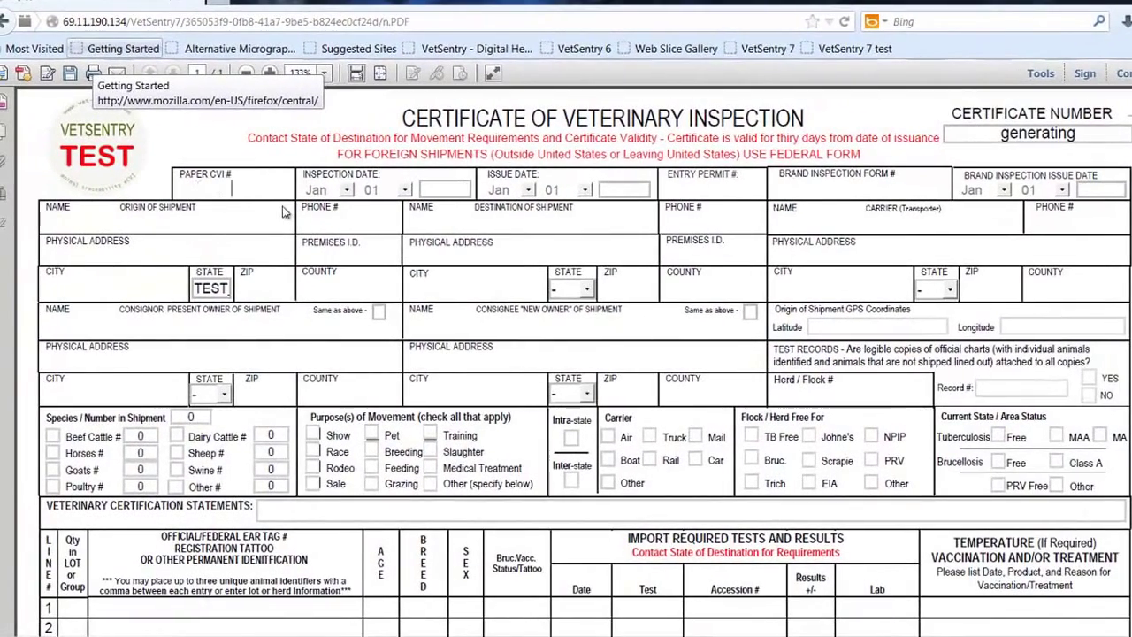
{"action": "type", "text": "test"}
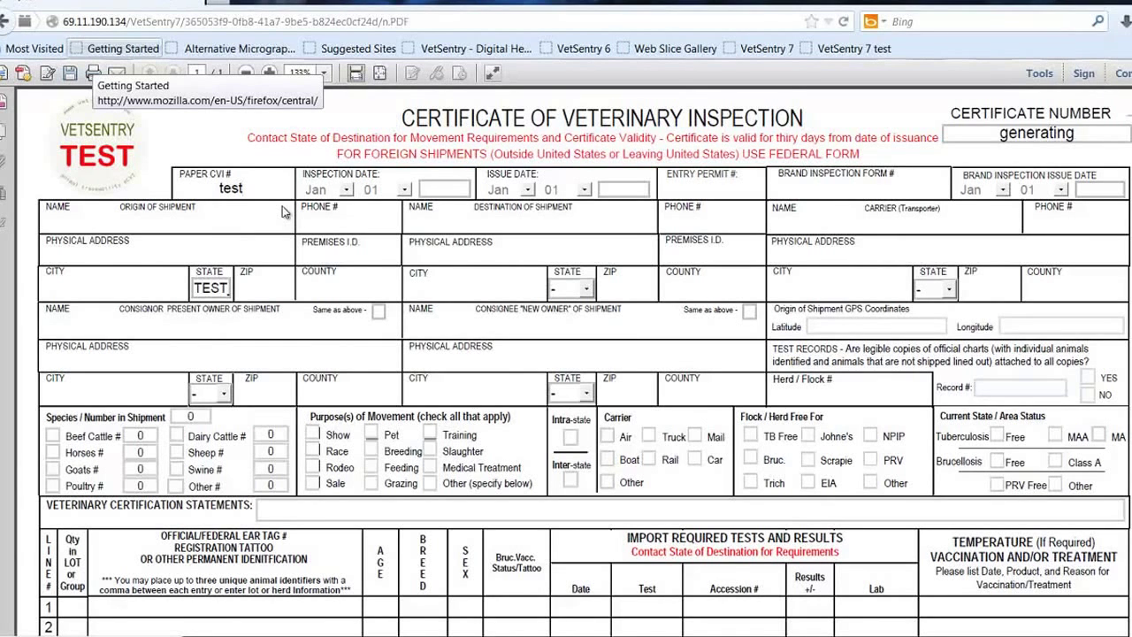
{"action": "key", "text": "Tab"}
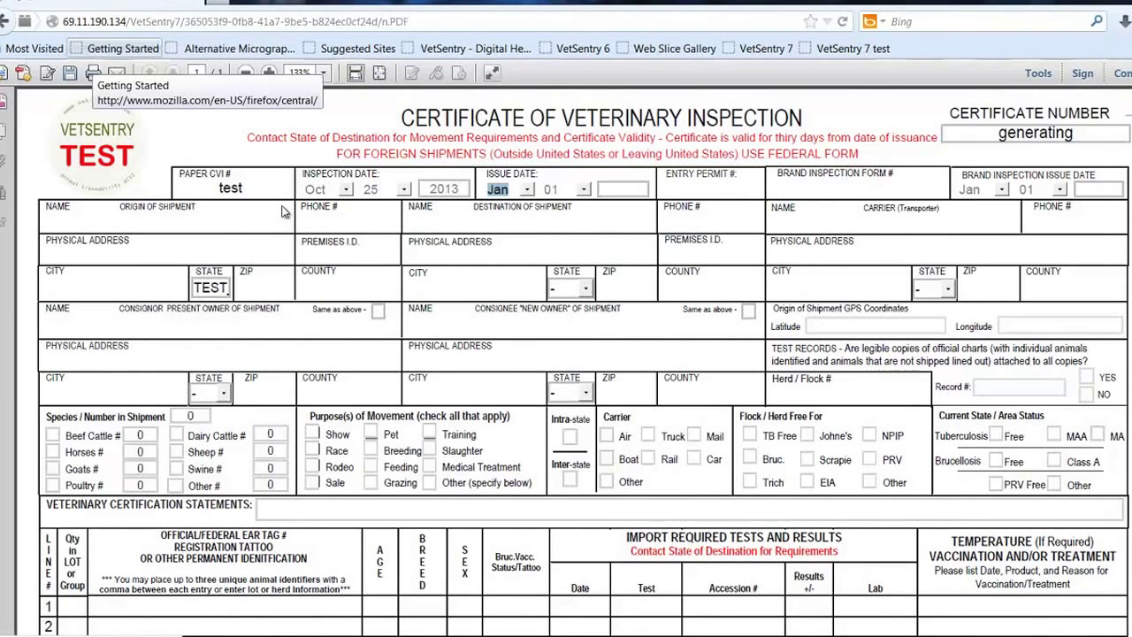
{"action": "key", "text": "Tab"}
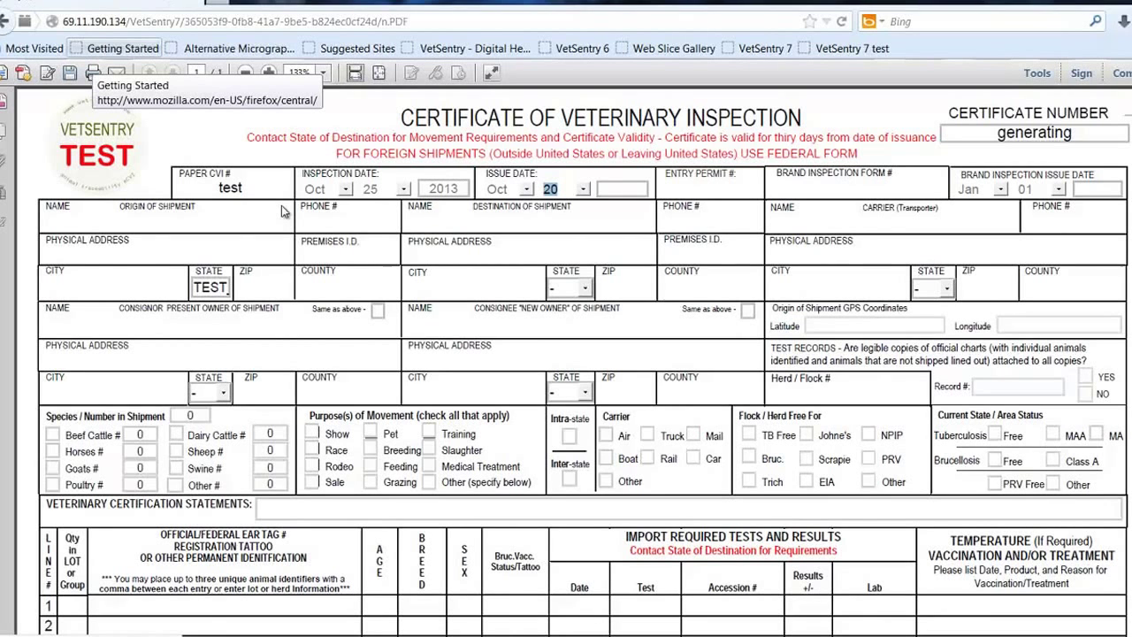
{"action": "key", "text": "Down"}
{"action": "key", "text": "Down"}
{"action": "key", "text": "Down"}
{"action": "key", "text": "Down"}
{"action": "key", "text": "Down"}
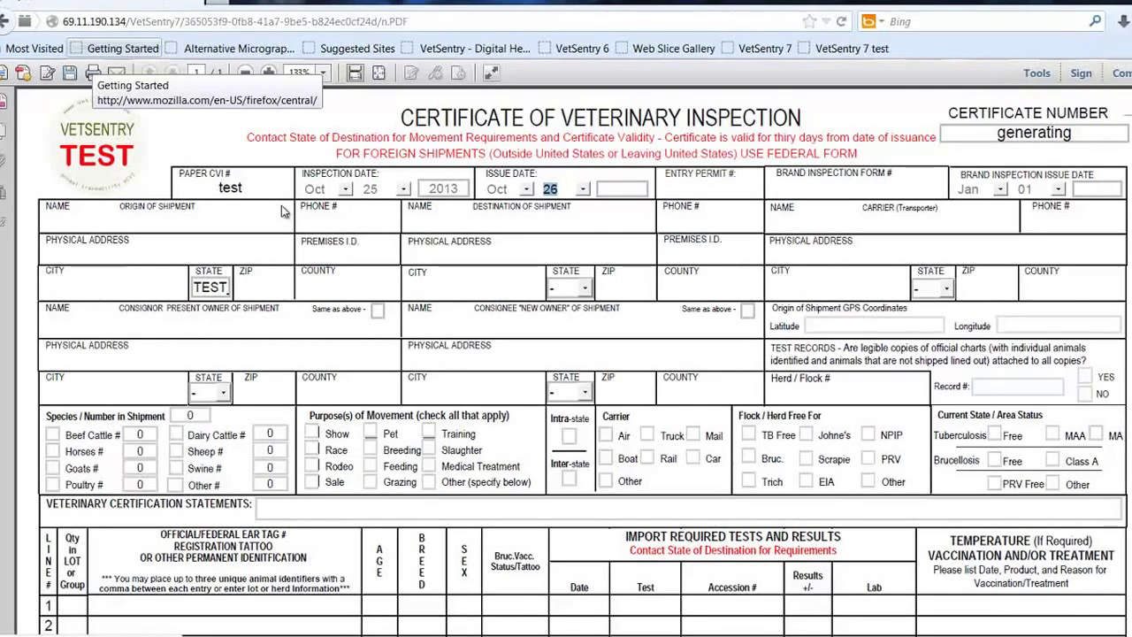
{"action": "key", "text": "Tab"}
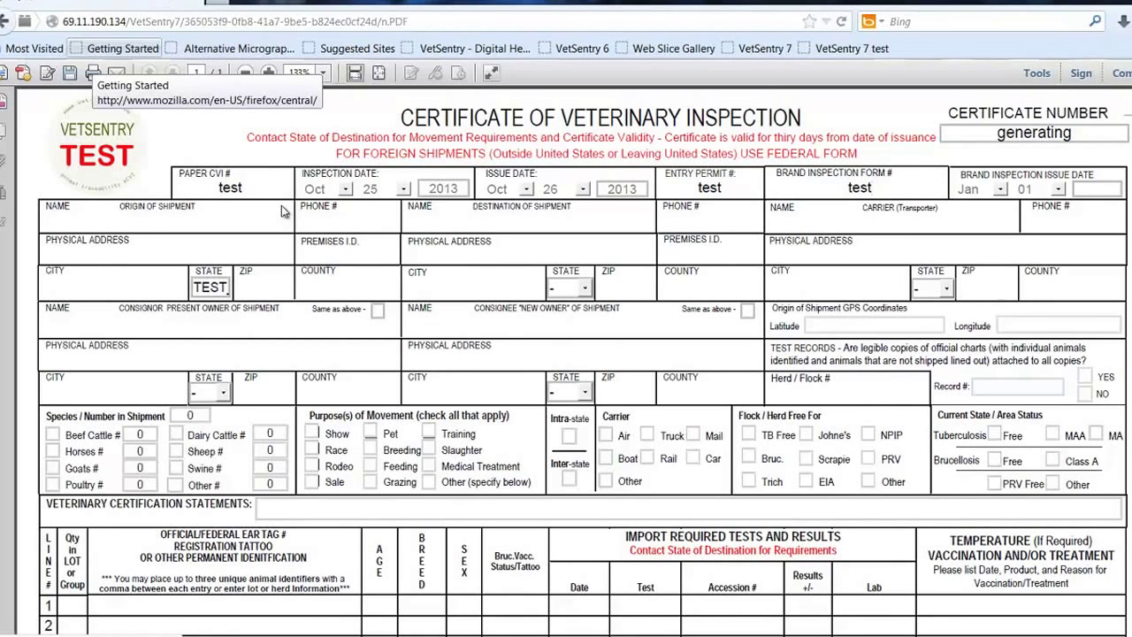
{"action": "key", "text": "Tab"}
{"action": "key", "text": "Tab"}
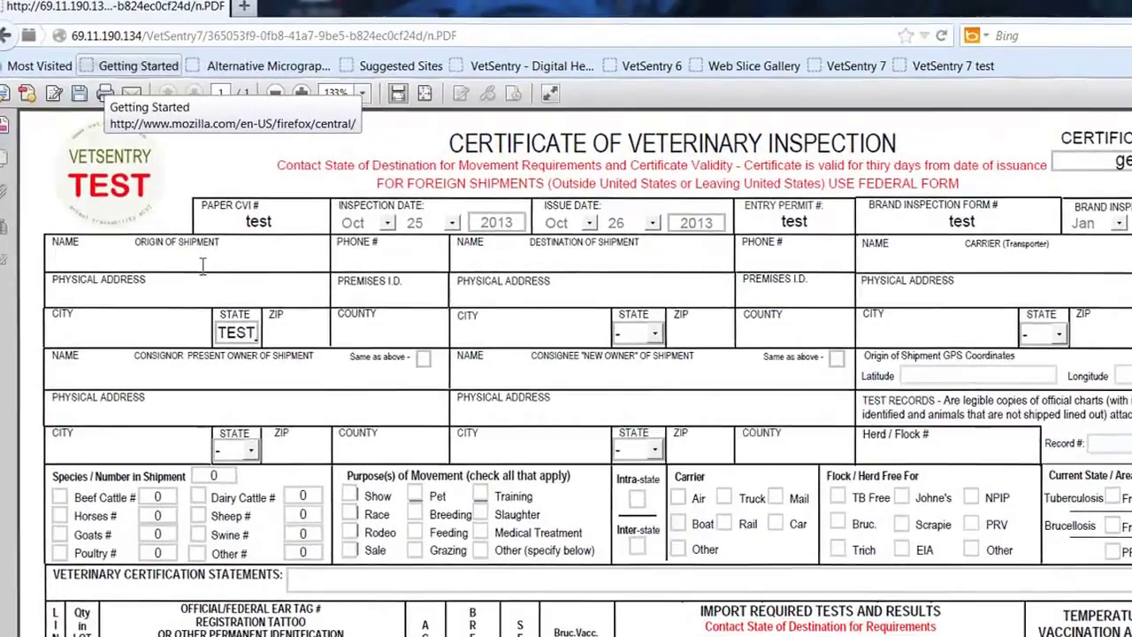
- Fill in the origin of shipment's contact name, phone number, street address and premises ID
{"action": "left_click", "coordinate": [202, 266]}
{"action": "type", "text": "John S"}
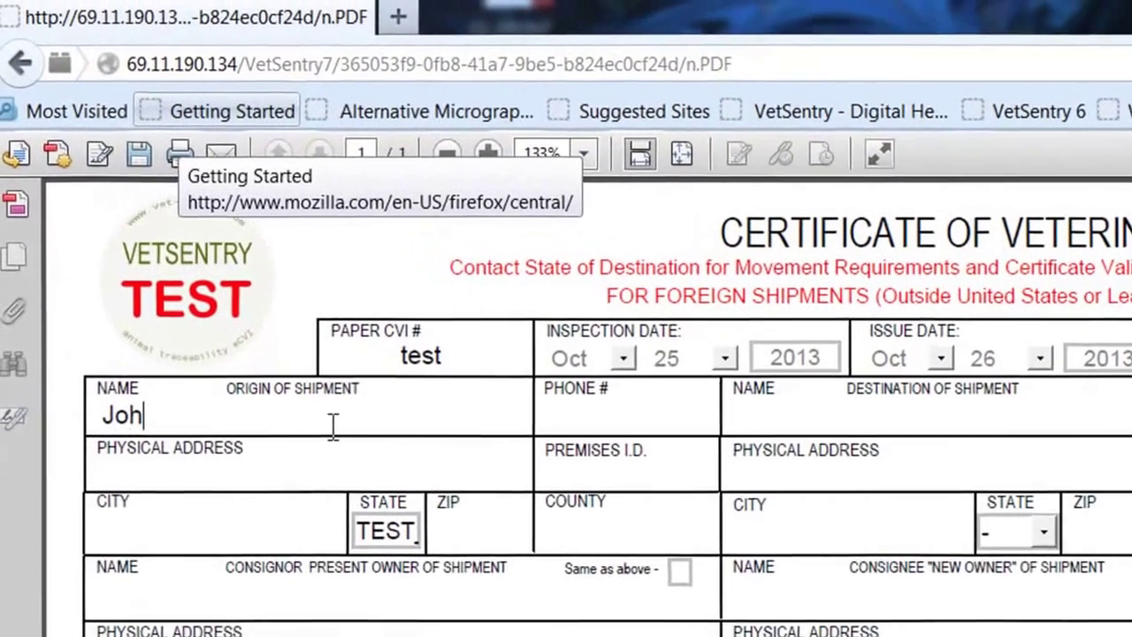
{"action": "type", "text": "mith"}
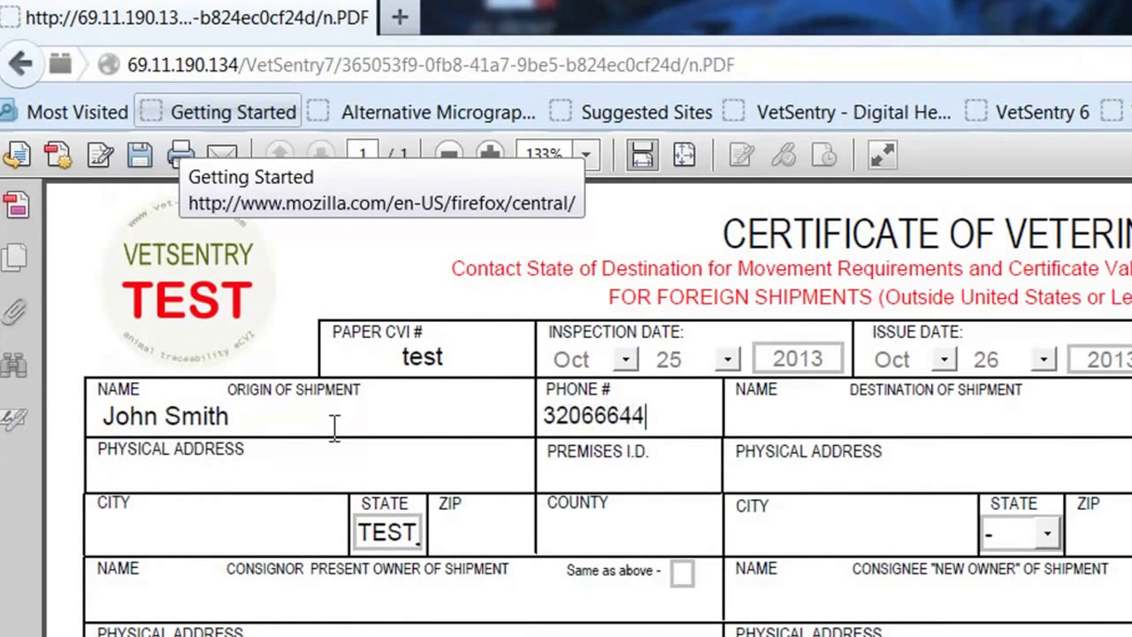
{"action": "key", "text": "Tab"}
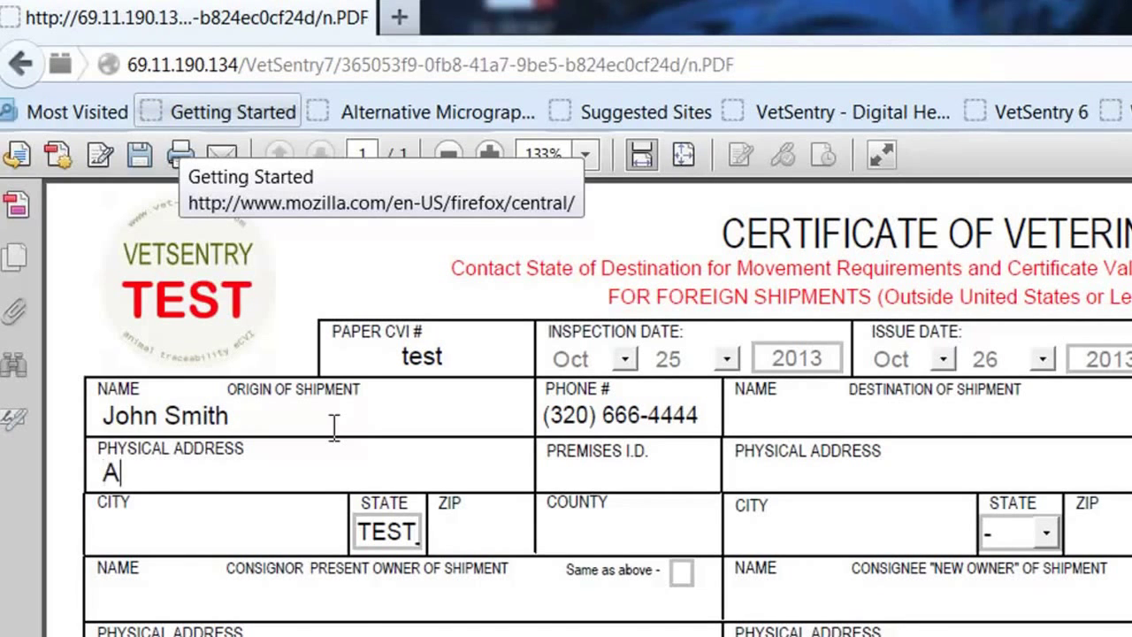
{"action": "type", "text": "Any Street"}
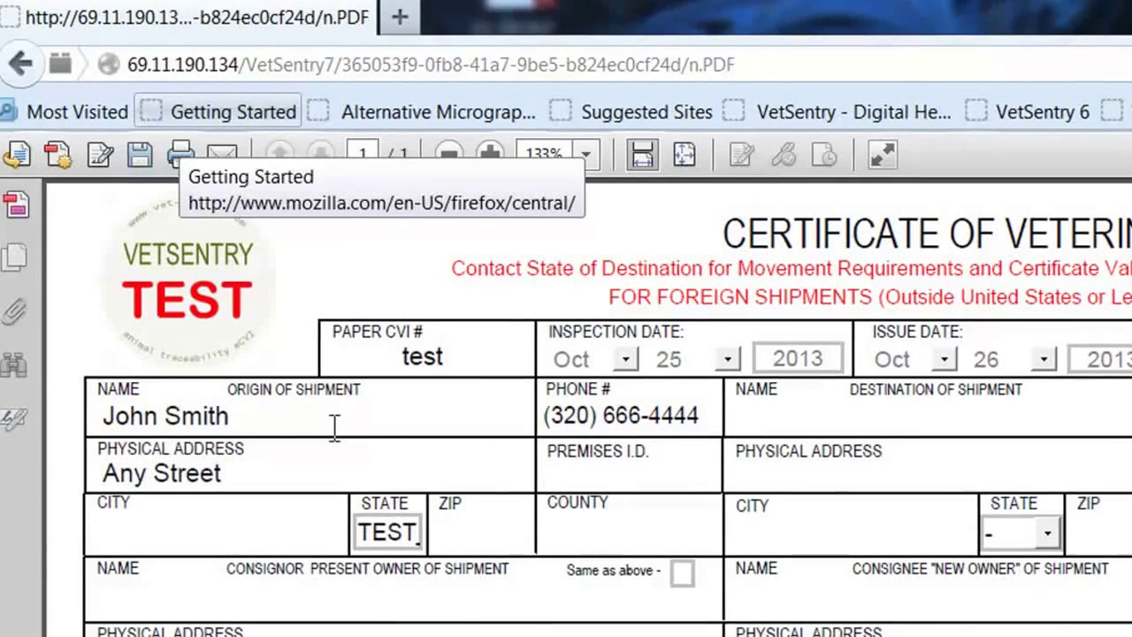
{"action": "key", "text": "Tab"}
{"action": "type", "text": "mn646464"}
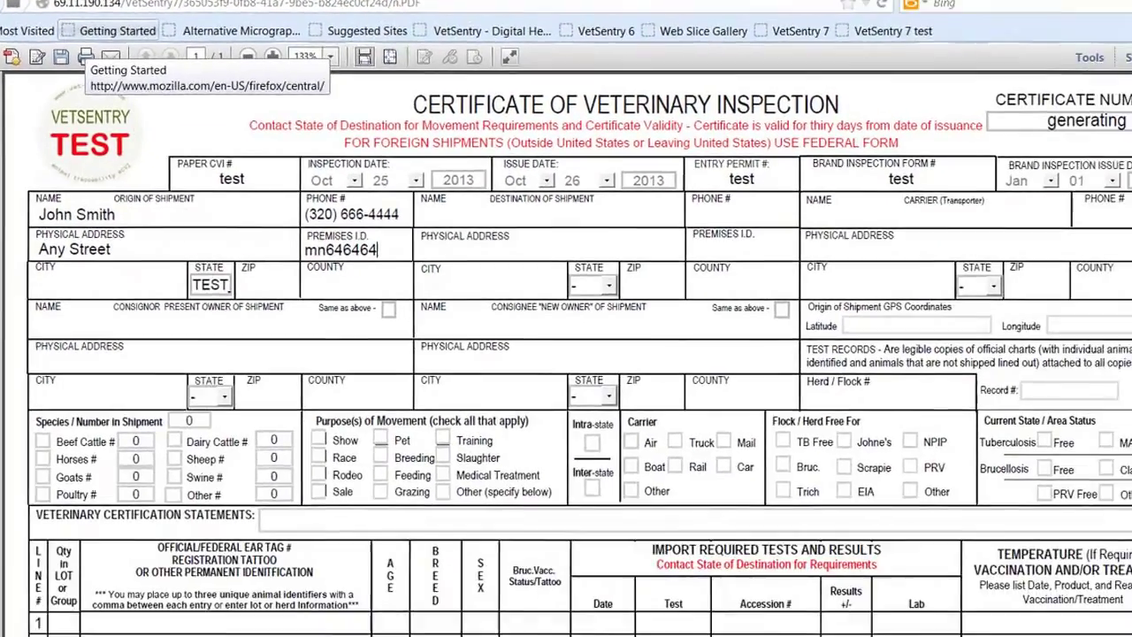
- Try submitting the certificate and dismiss the missing required fields warning
{"action": "scroll", "coordinate": [566, 398], "scroll_direction": "down", "scroll_amount": 5}
{"action": "scroll", "coordinate": [566, 399], "scroll_direction": "down", "scroll_amount": 1}
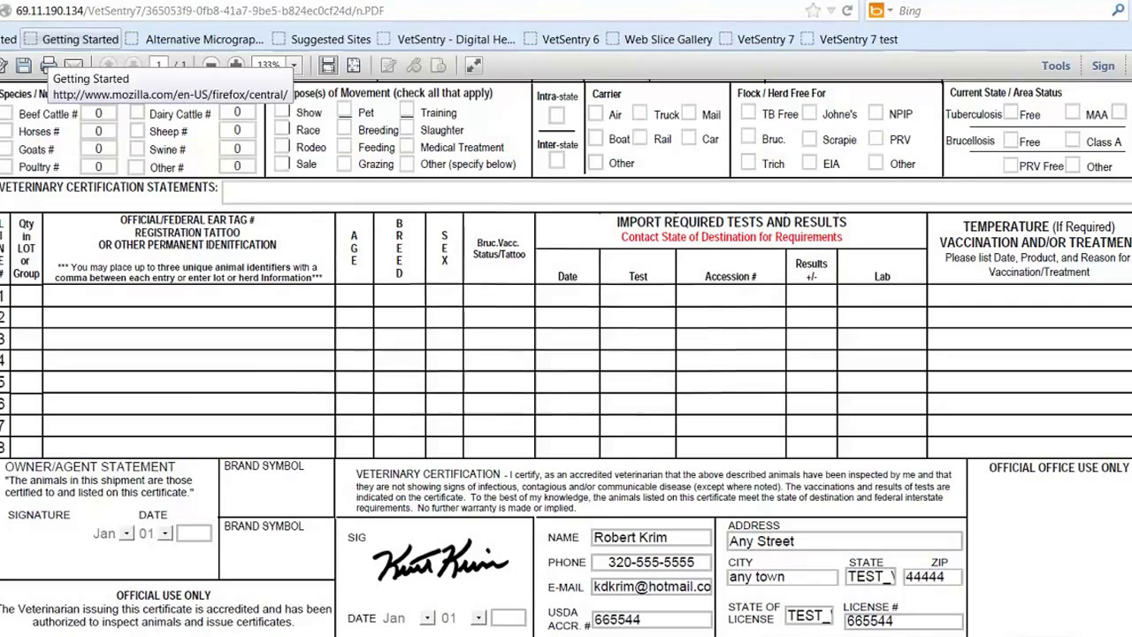
{"action": "left_click", "coordinate": [1077, 563]}
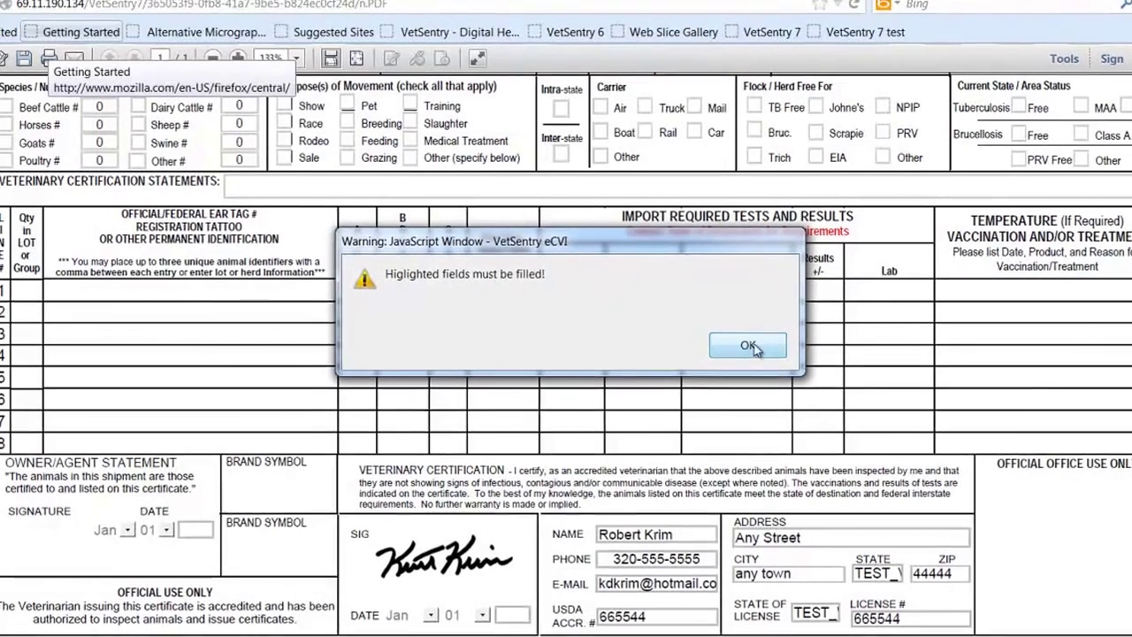
{"action": "left_click", "coordinate": [744, 350]}
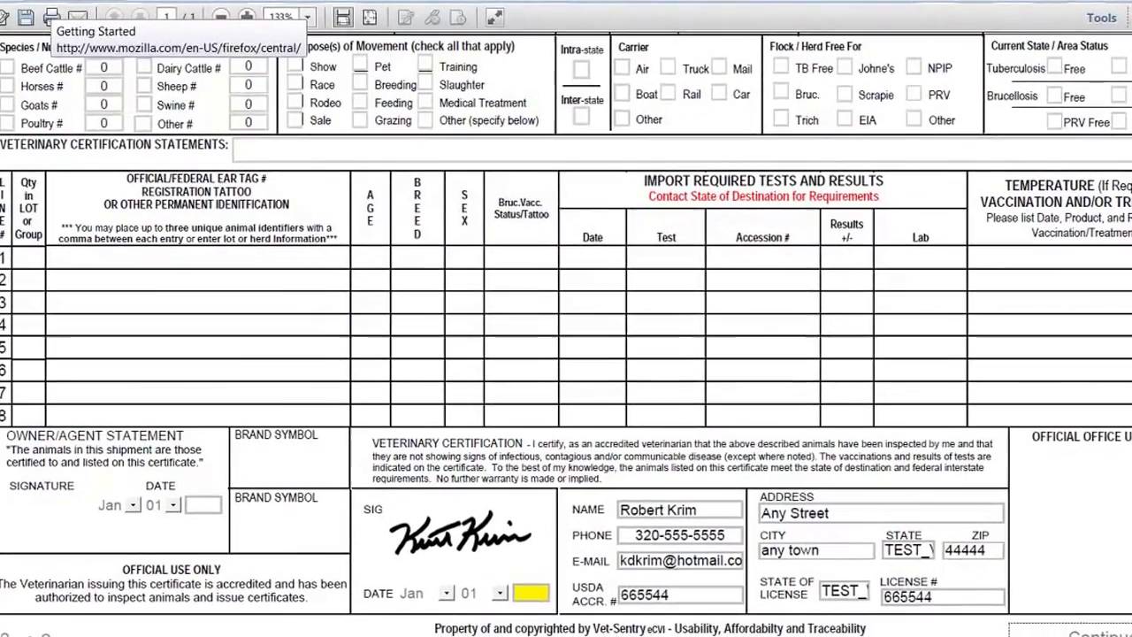
- Return to the top of the form and place the cursor in the origin City field
{"action": "scroll", "coordinate": [566, 354], "scroll_direction": "up", "scroll_amount": 5}
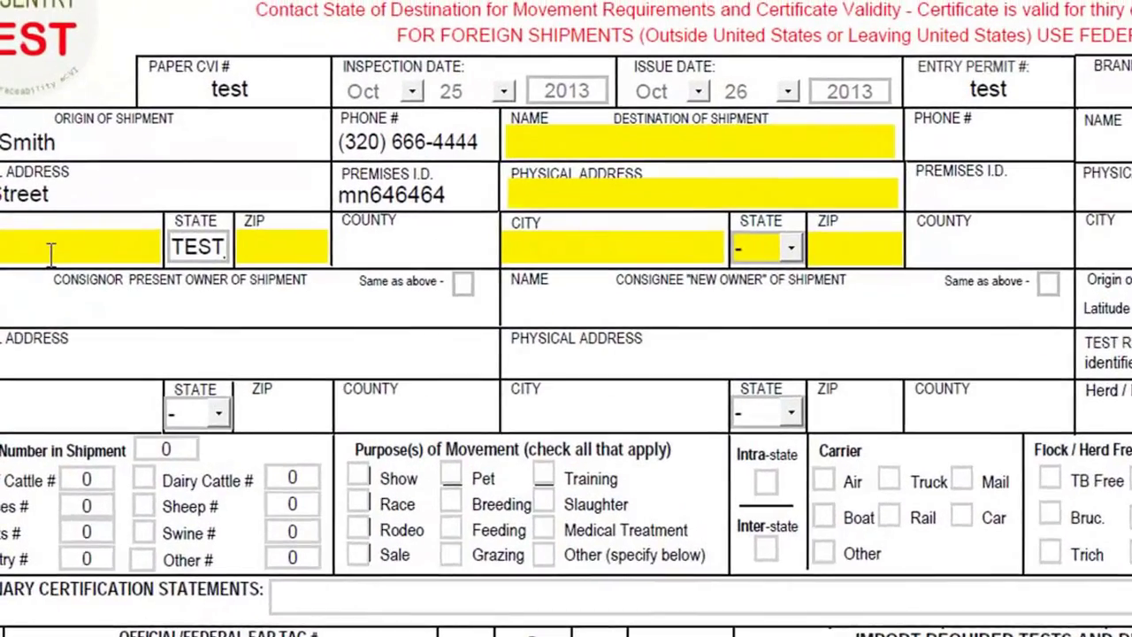
{"action": "left_click", "coordinate": [51, 254]}
- Complete the origin with city 'City', its ZIP code and county Anderson
{"action": "type", "text": "City"}
{"action": "key", "text": "Tab"}
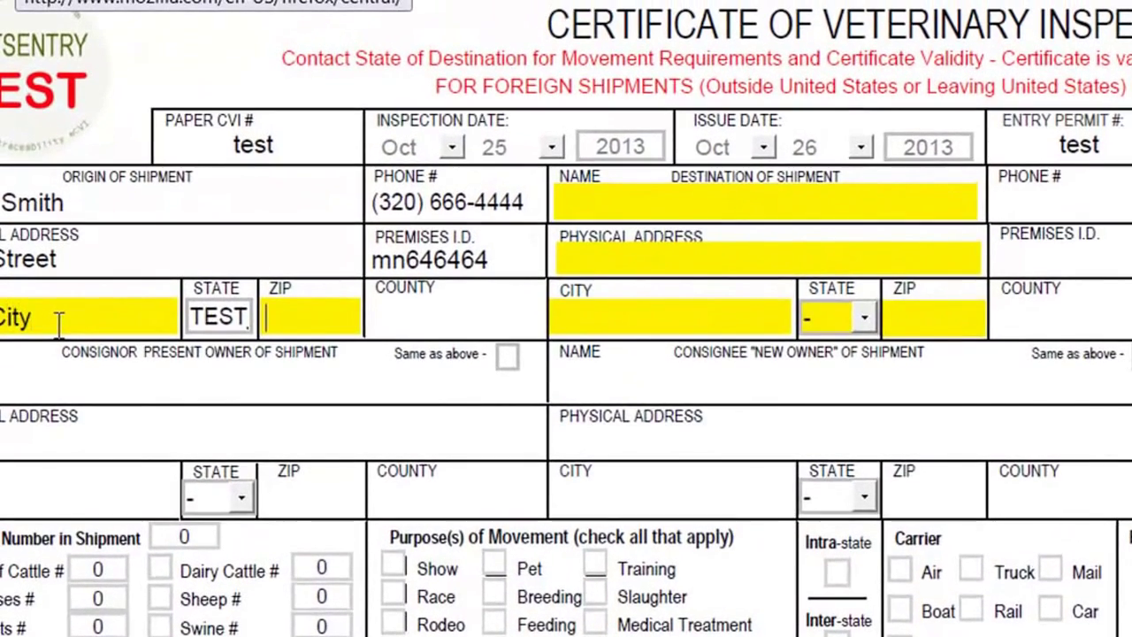
{"action": "type", "text": "44444"}
{"action": "key", "text": "Tab"}
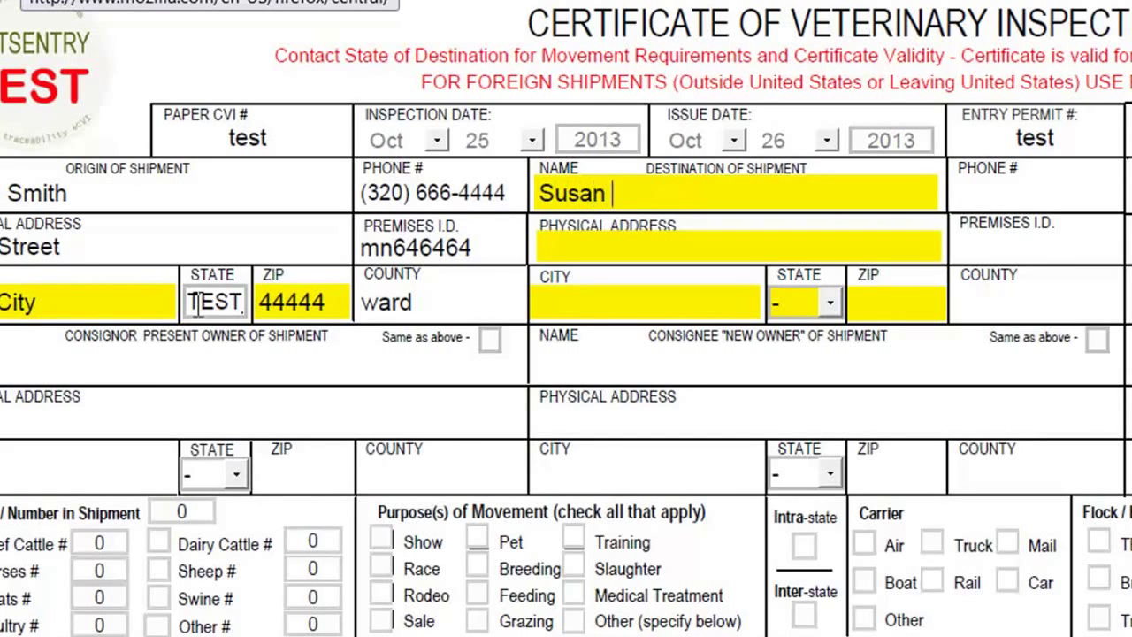
{"action": "type", "text": "Anderson"}
- Fill in the destination's phone number, street address, premises ID and city
{"action": "key", "text": "Tab"}
{"action": "type", "text": "3"}
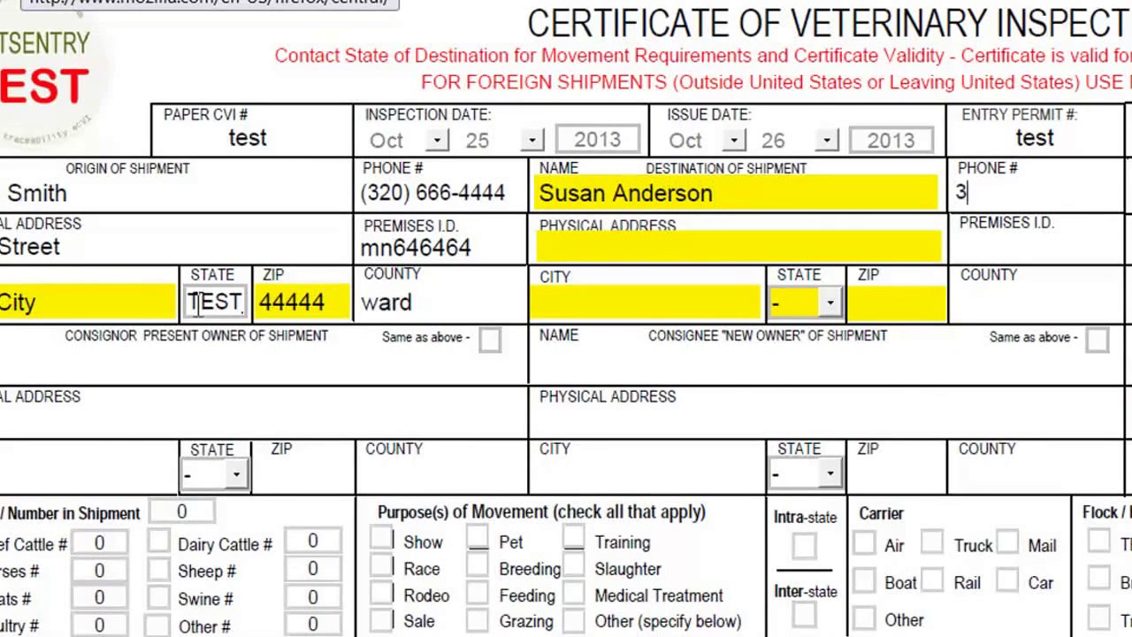
{"action": "type", "text": "20) 555-4444"}
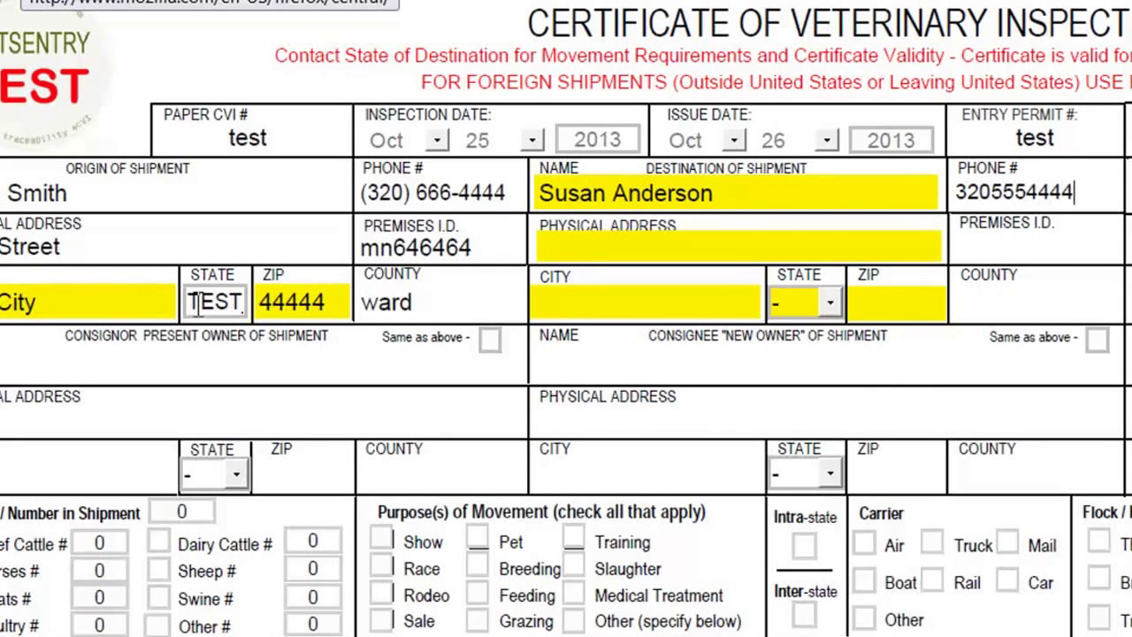
{"action": "key", "text": "Tab"}
{"action": "type", "text": "An"}
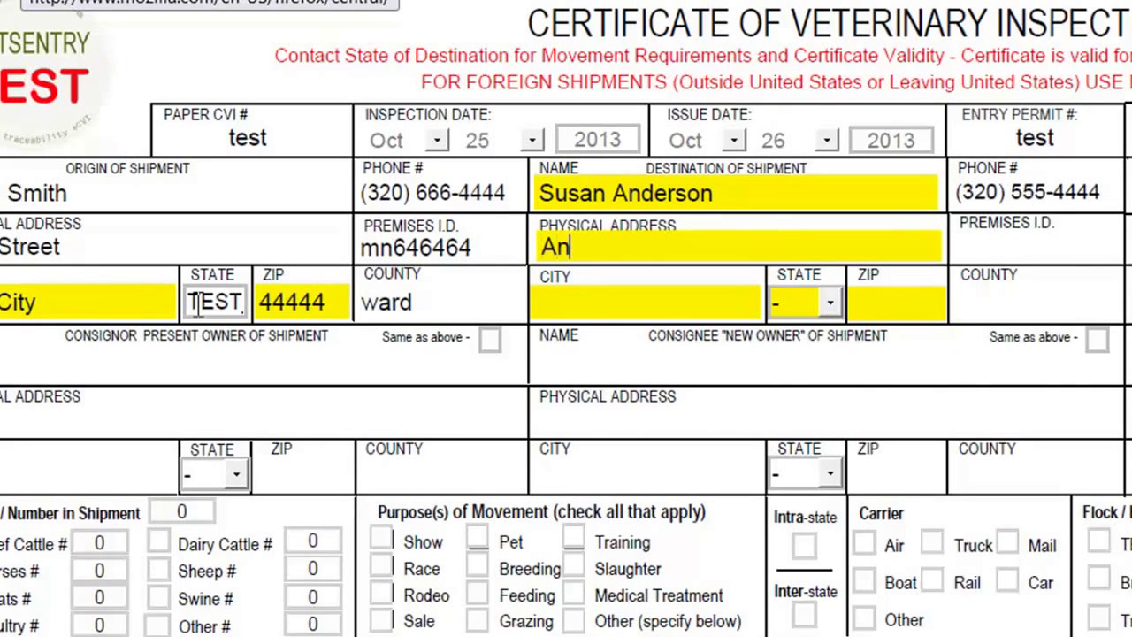
{"action": "type", "text": "y Street"}
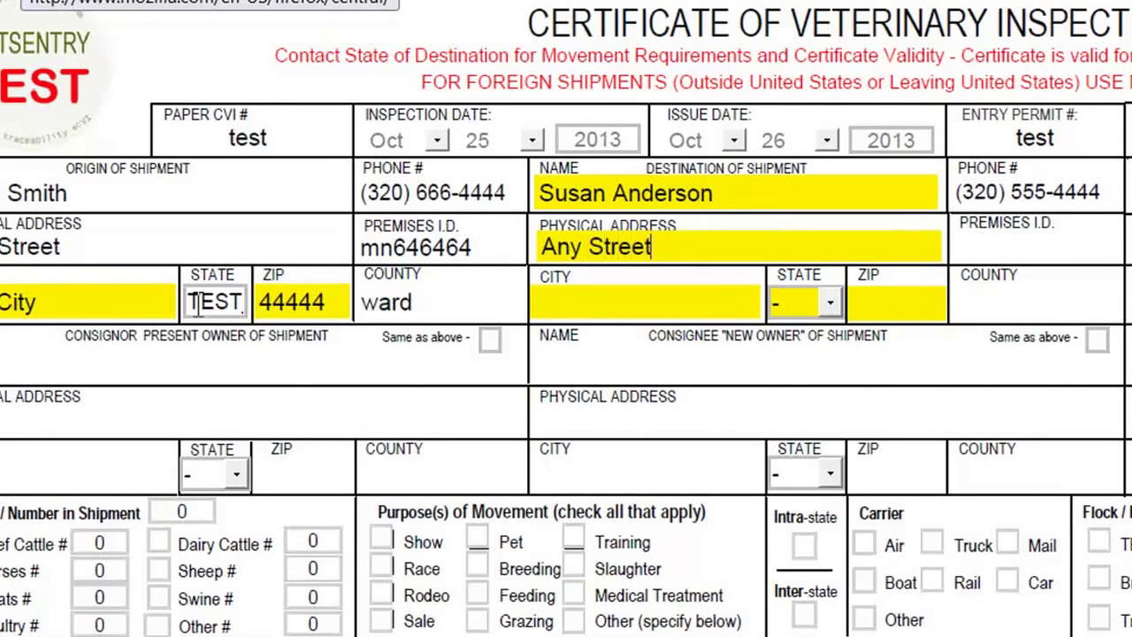
{"action": "key", "text": "Tab"}
{"action": "type", "text": "sd64646546"}
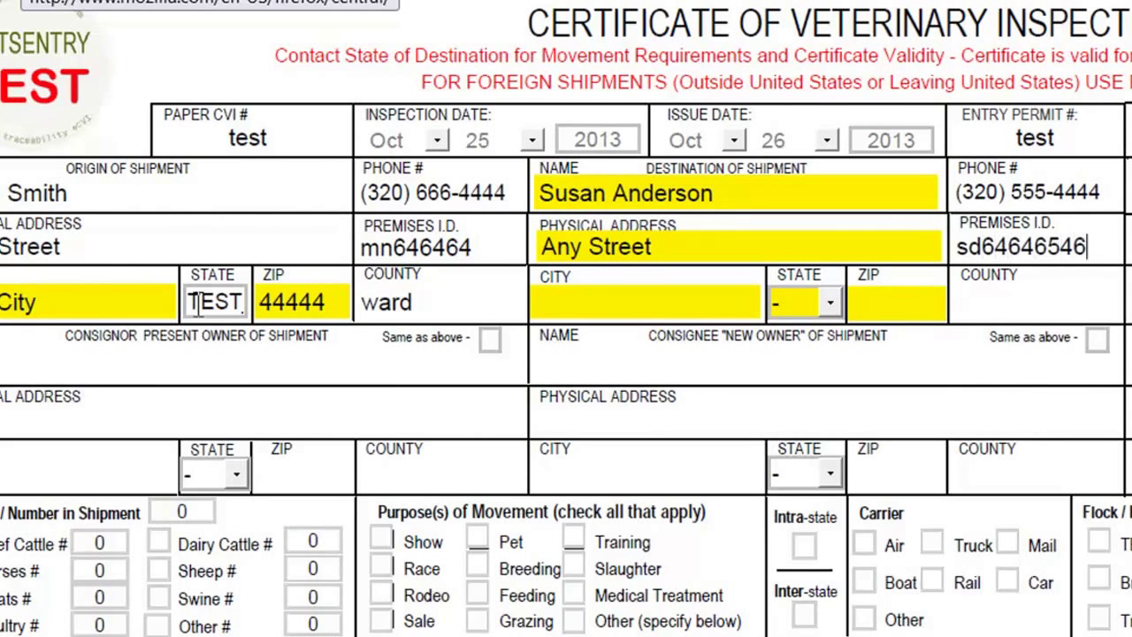
{"action": "key", "text": "Tab"}
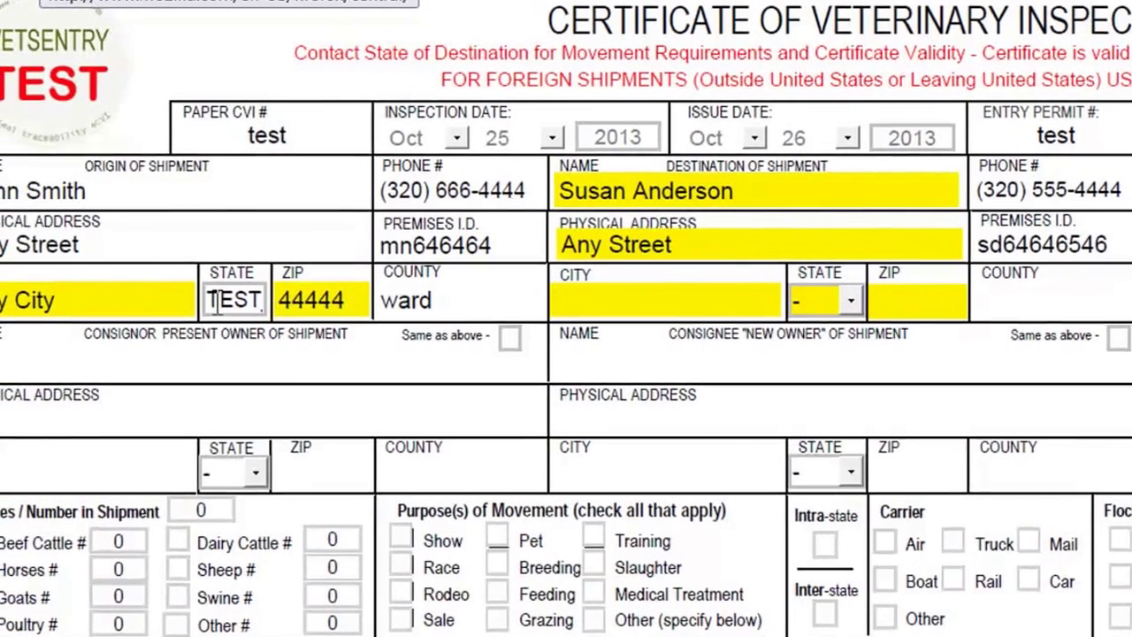
{"action": "type", "text": "Any City"}
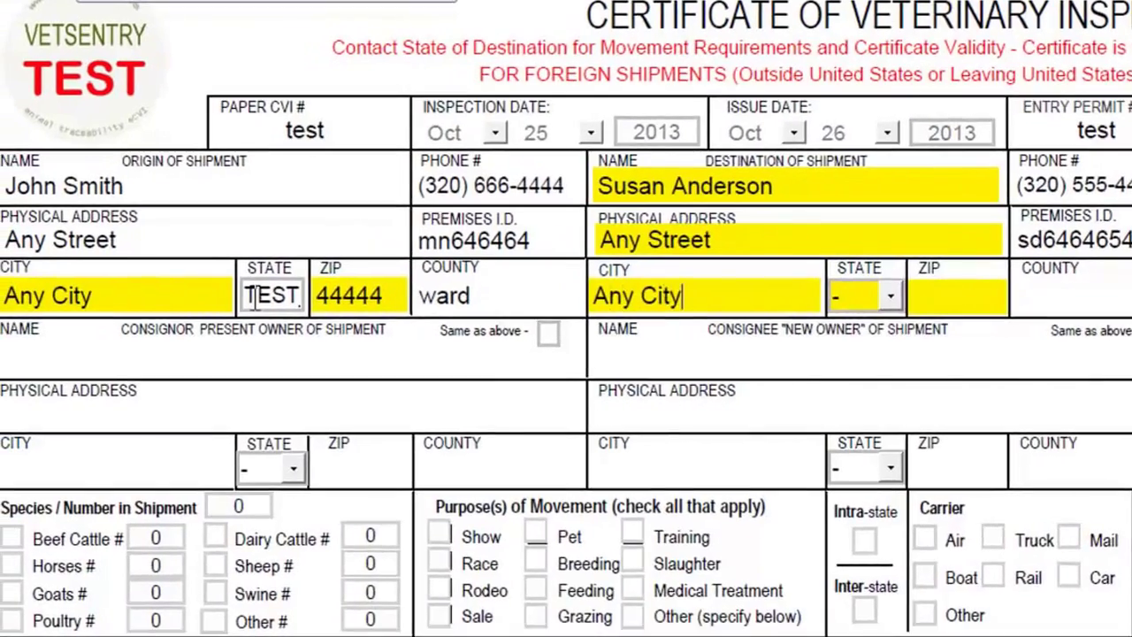
{"action": "key", "text": "Tab"}
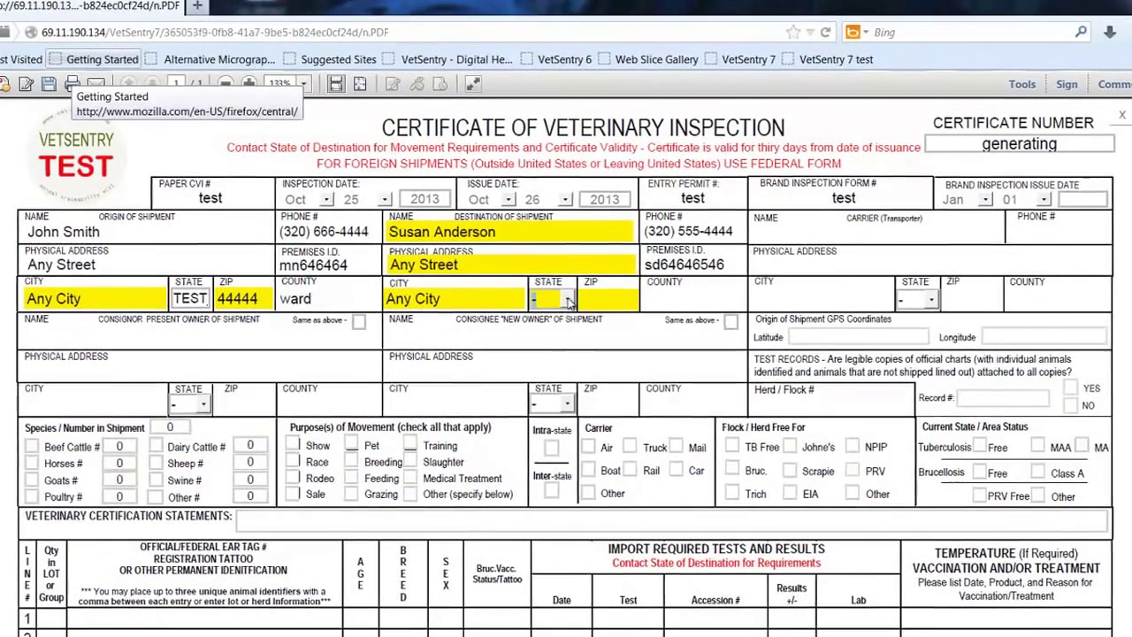
- Set the destination state to SD and enter its ZIP code and county ward
{"action": "left_click", "coordinate": [568, 302]}
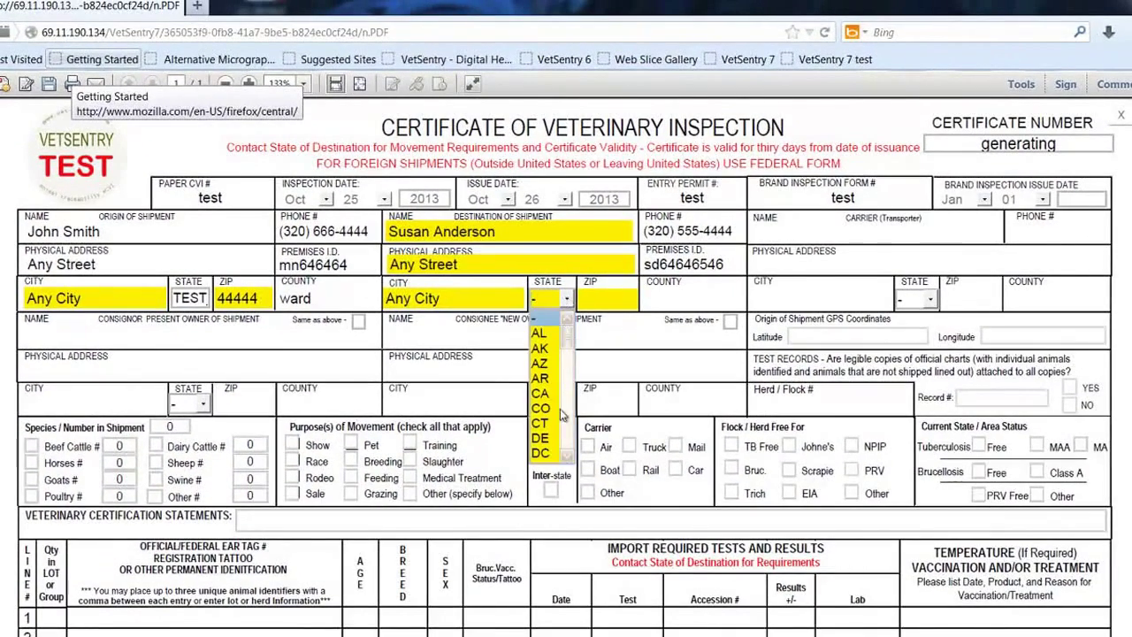
{"action": "key", "text": "s"}
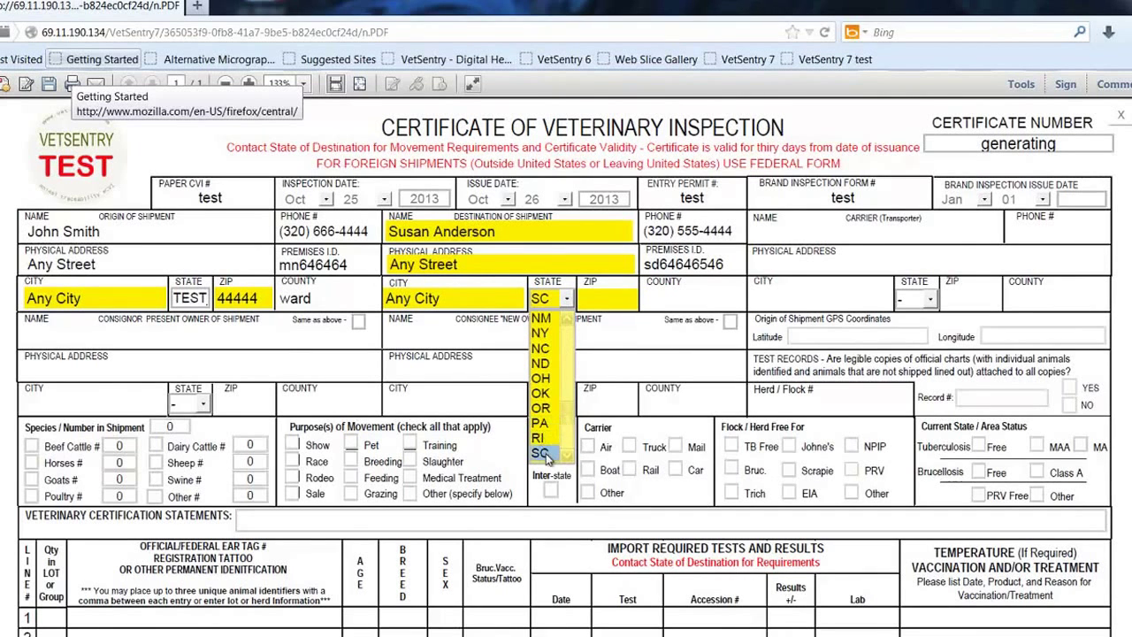
{"action": "scroll", "coordinate": [570, 456], "scroll_direction": "down", "scroll_amount": 1}
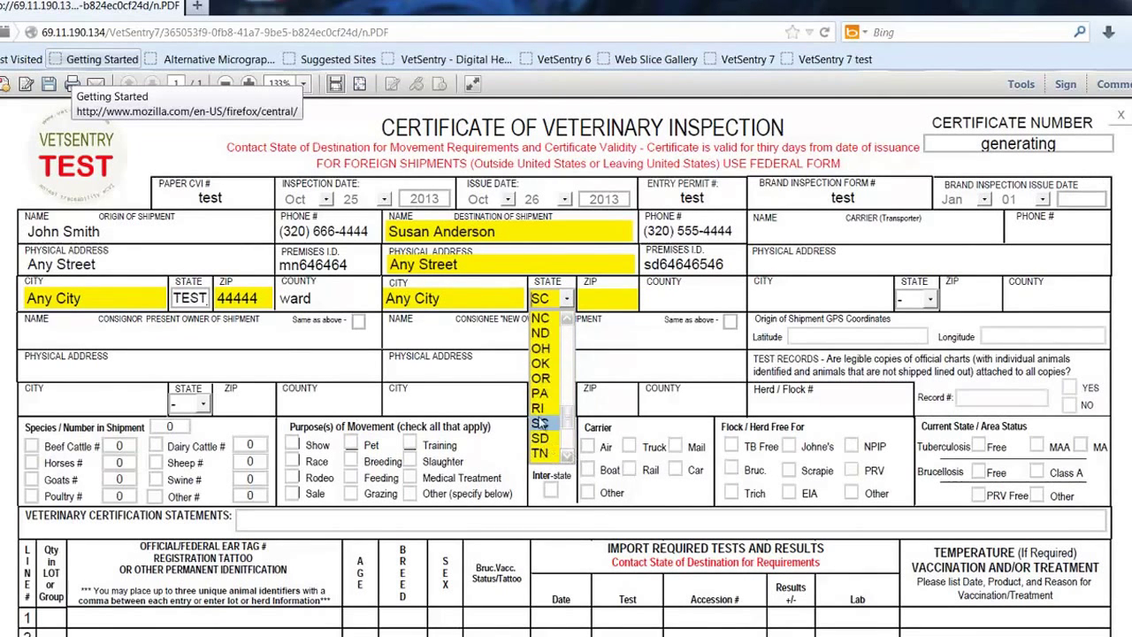
{"action": "left_click", "coordinate": [544, 442]}
{"action": "left_click", "coordinate": [617, 302]}
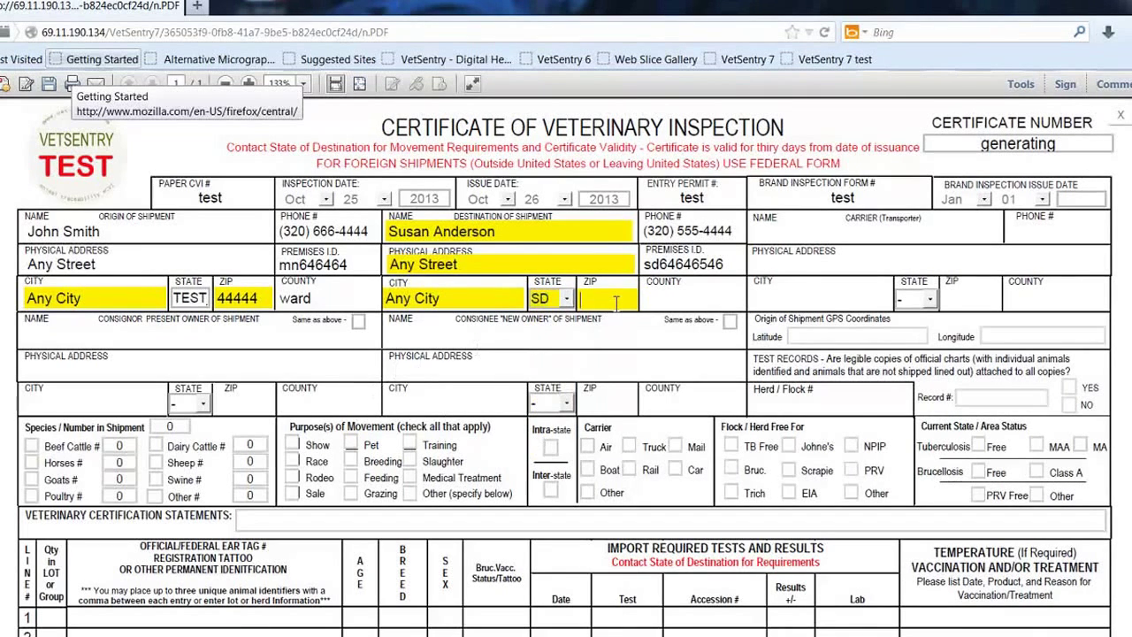
{"action": "type", "text": "66666"}
{"action": "type", "text": "ward"}
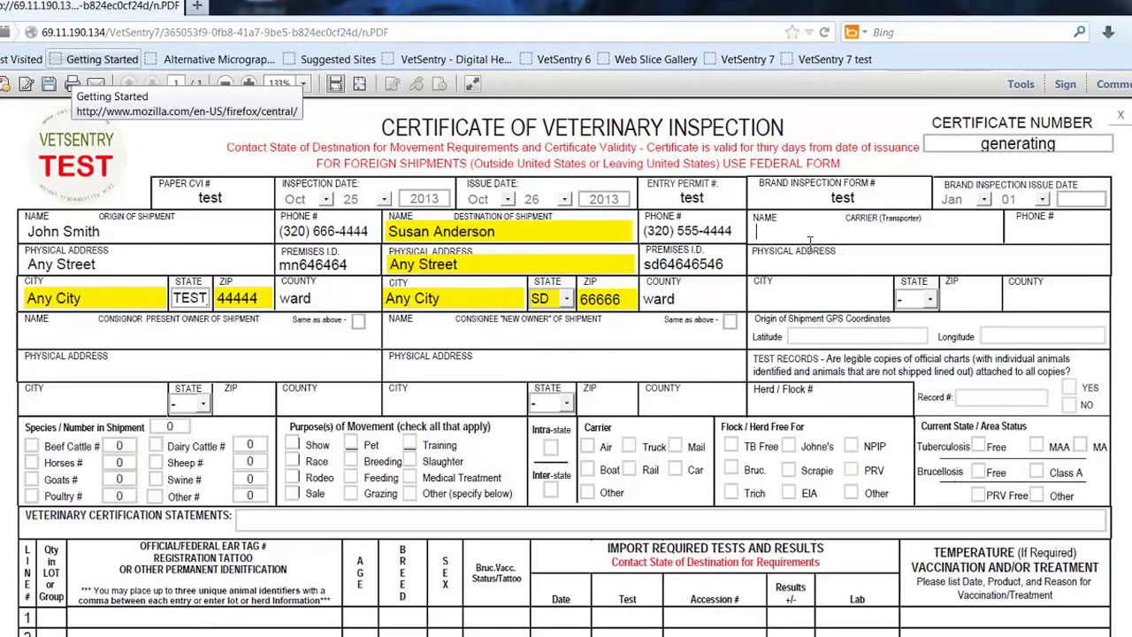
- Enter carrier Big Trucking Co. with its street address, city, state SD and ZIP code
{"action": "type", "text": "SAM"}
{"action": "key", "text": "BackSpace"}
{"action": "key", "text": "BackSpace"}
{"action": "key", "text": "BackSpace"}
{"action": "type", "text": "Big T"}
{"action": "type", "text": "rucking C"}
{"action": "type", "text": "a"}
{"action": "type", "text": "ny St"}
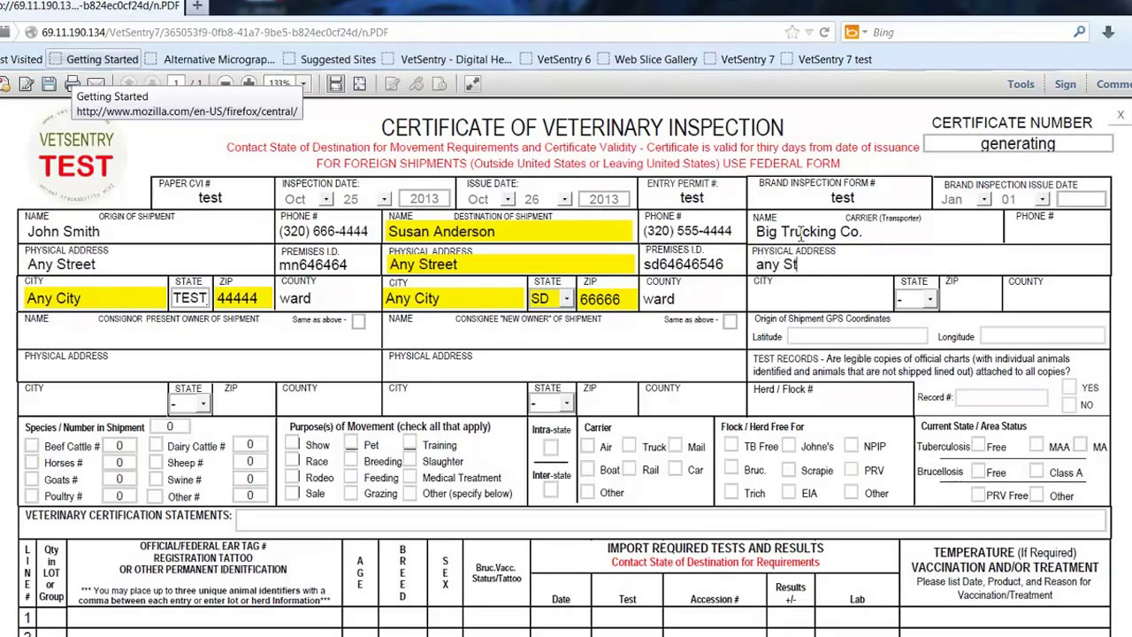
{"action": "type", "text": "reet"}
{"action": "key", "text": "Tab"}
{"action": "type", "text": "Any"}
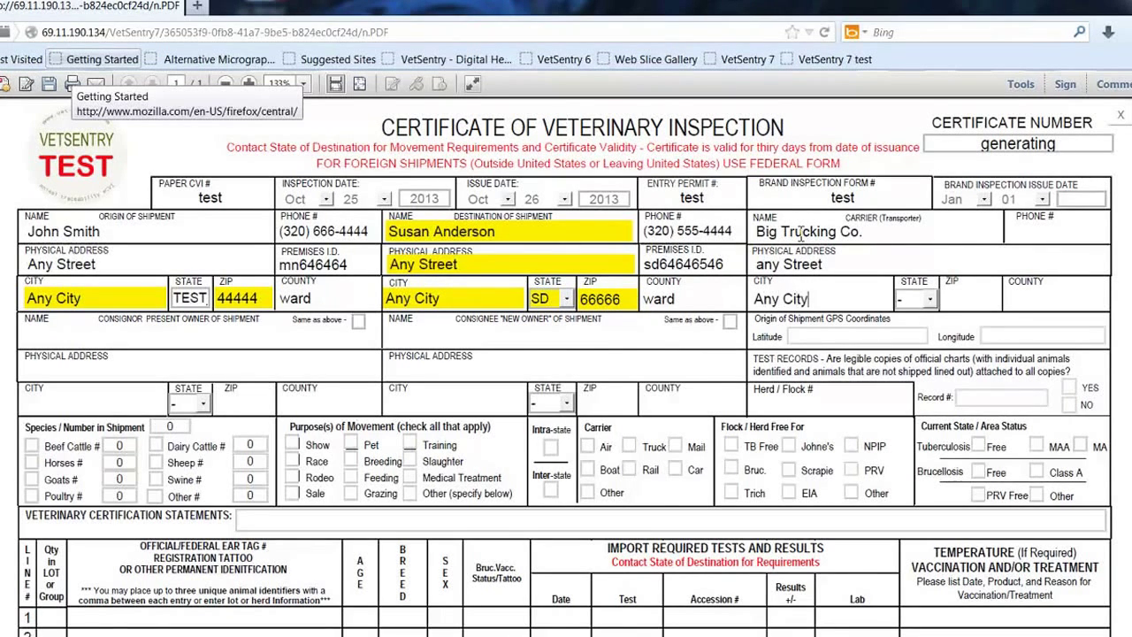
{"action": "key", "text": "Tab"}
{"action": "key", "text": "s"}
{"action": "key", "text": "d"}
{"action": "key", "text": "Tab"}
{"action": "type", "text": "44444"}
{"action": "key", "text": "Tab"}
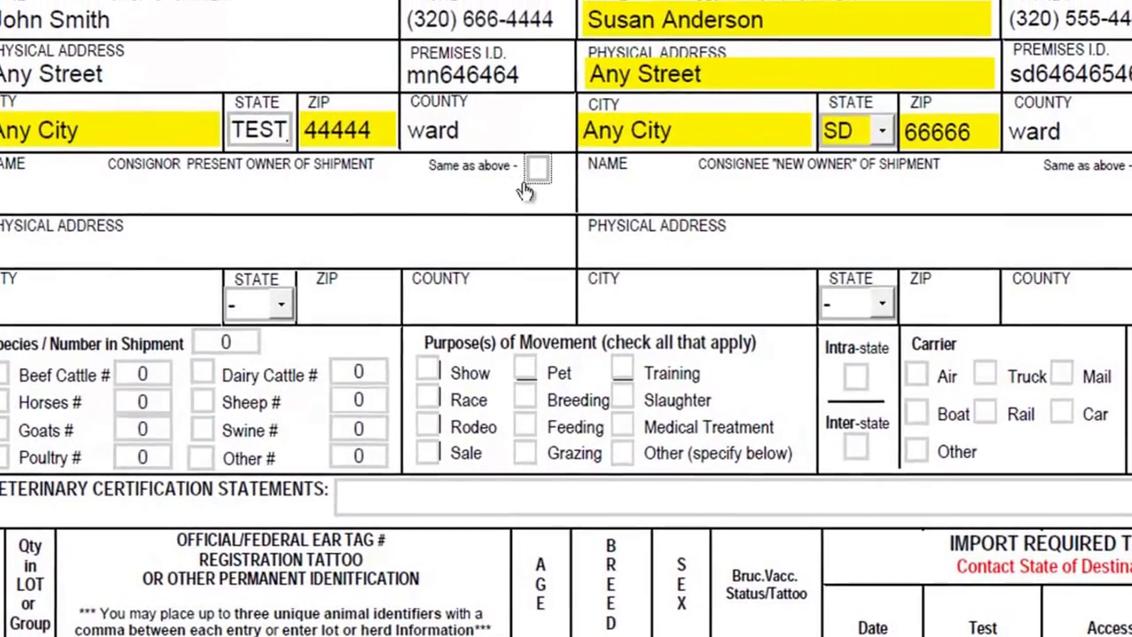
- Tick 'Same as above' for the consignor and the consignee, re-ticking the consignee box
{"action": "left_click", "coordinate": [544, 160]}
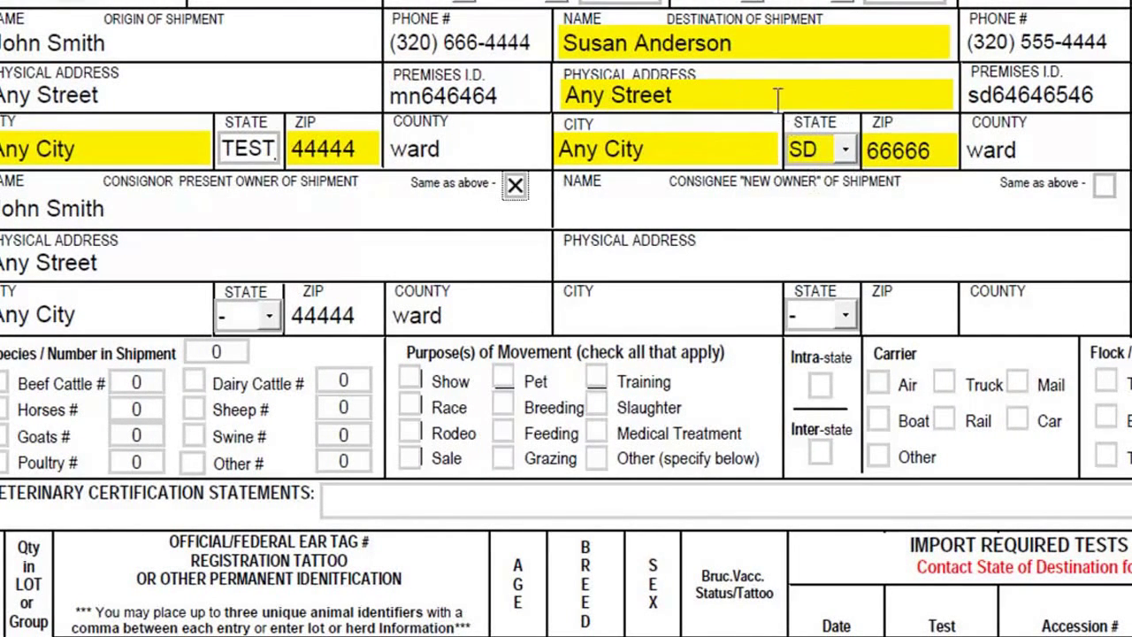
{"action": "left_click", "coordinate": [1105, 186]}
{"action": "left_click", "coordinate": [1104, 186]}
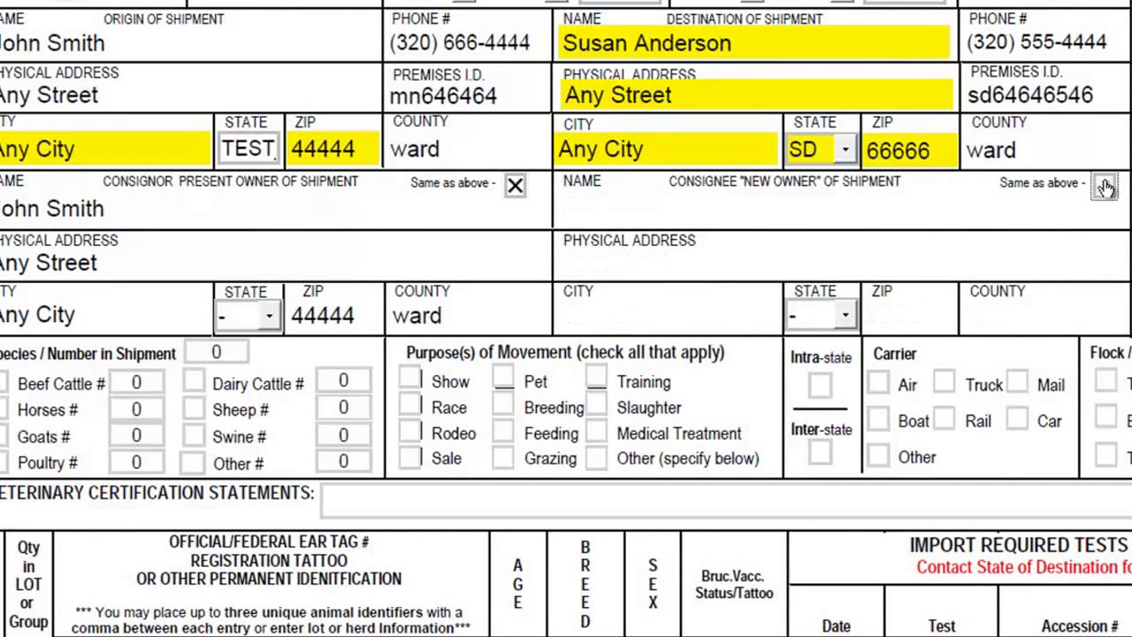
{"action": "left_click", "coordinate": [1105, 186]}
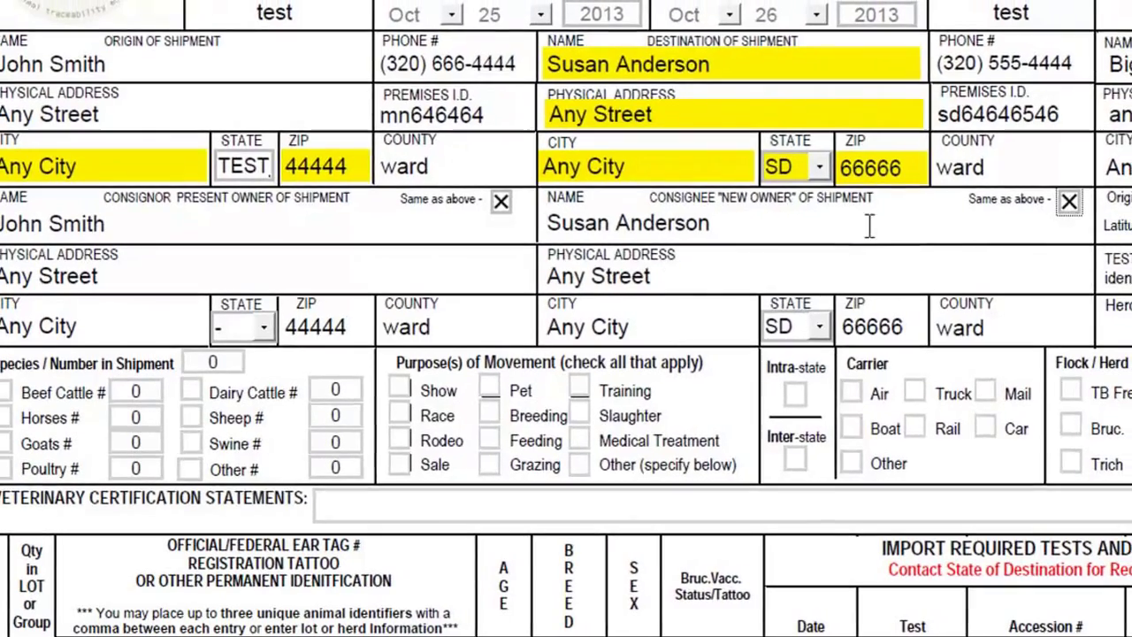
- Enter origin GPS +45.6465464 / -95.464546, herd/flock # 46464, record # 4646, and answer No to attached test records
{"action": "key", "text": "Tab"}
{"action": "key", "text": "Tab"}
{"action": "key", "text": "Tab"}
{"action": "key", "text": "Tab"}
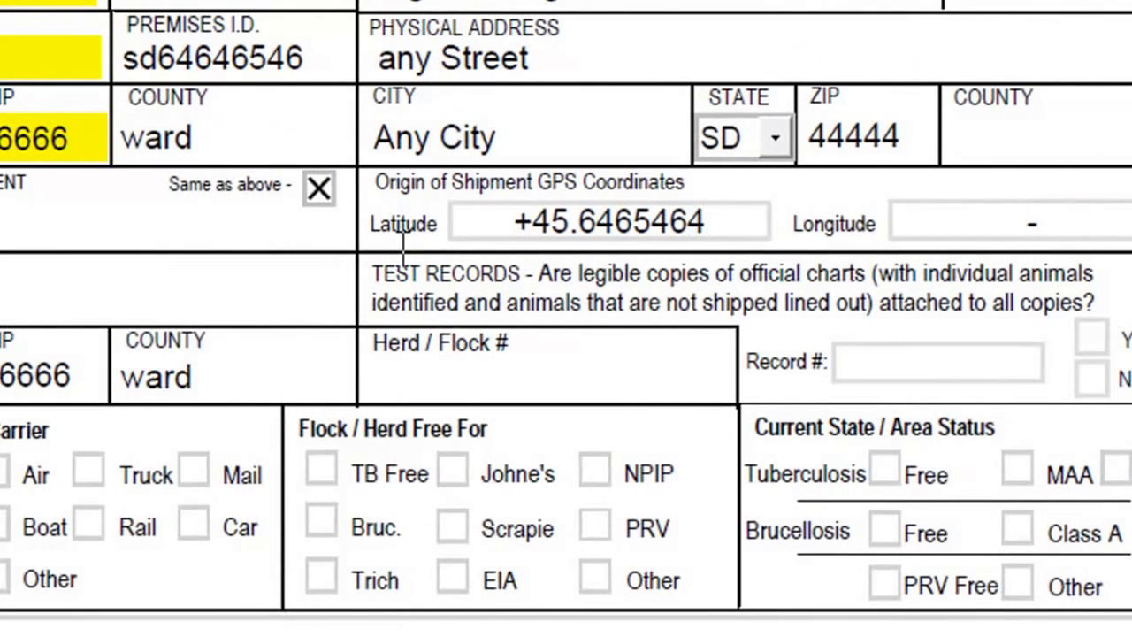
{"action": "type", "text": "-95.464546"}
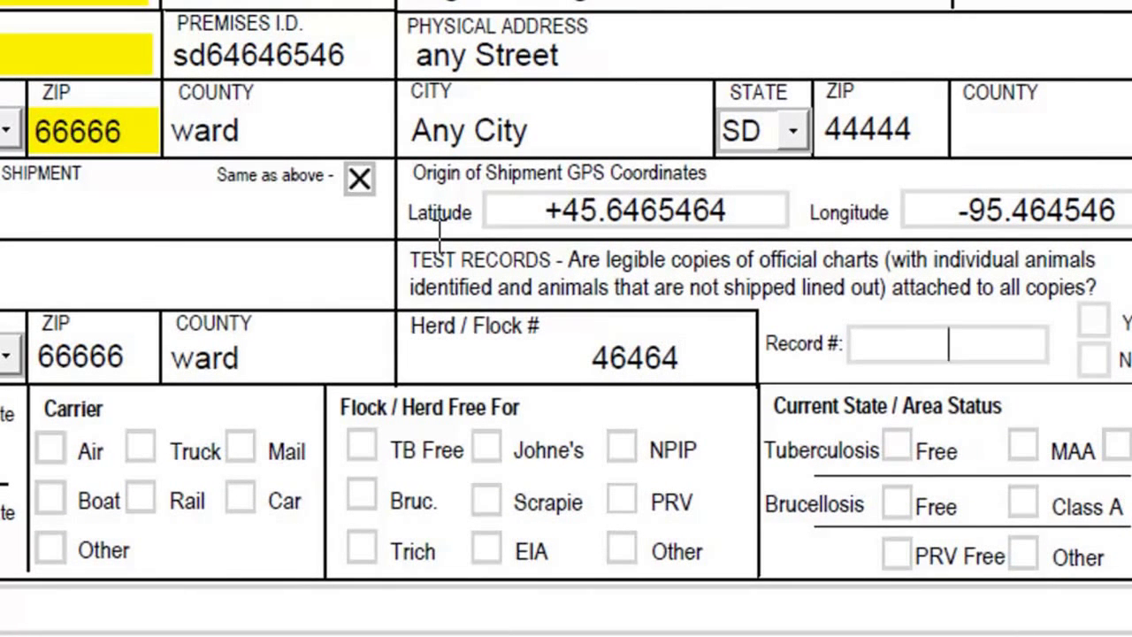
{"action": "type", "text": "4646"}
{"action": "key", "text": "Tab"}
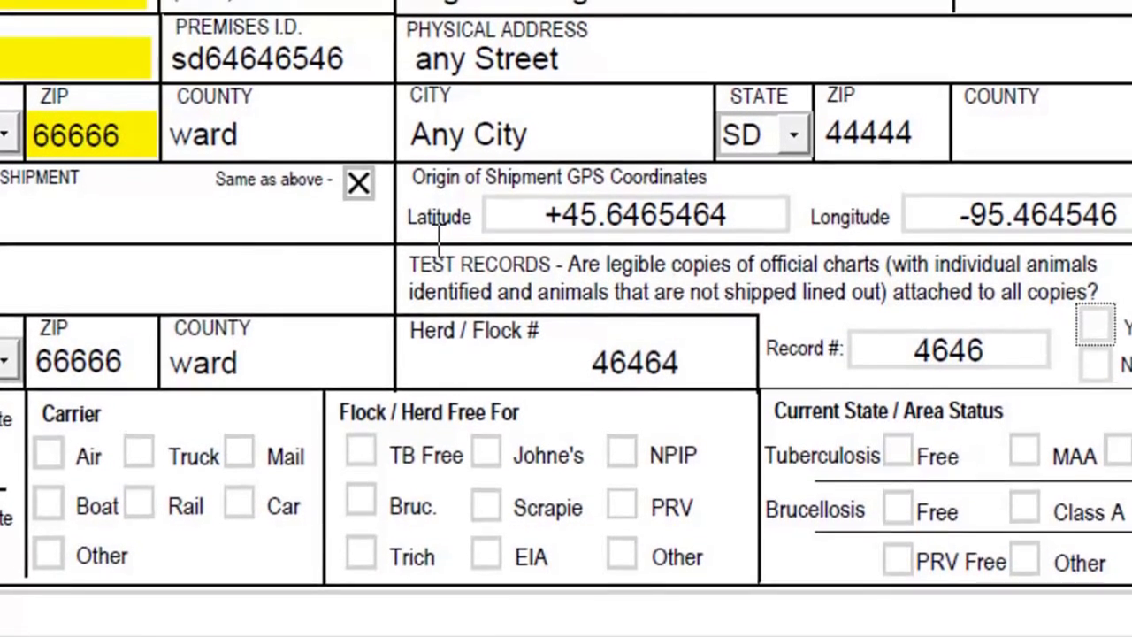
{"action": "left_click", "coordinate": [1095, 368]}
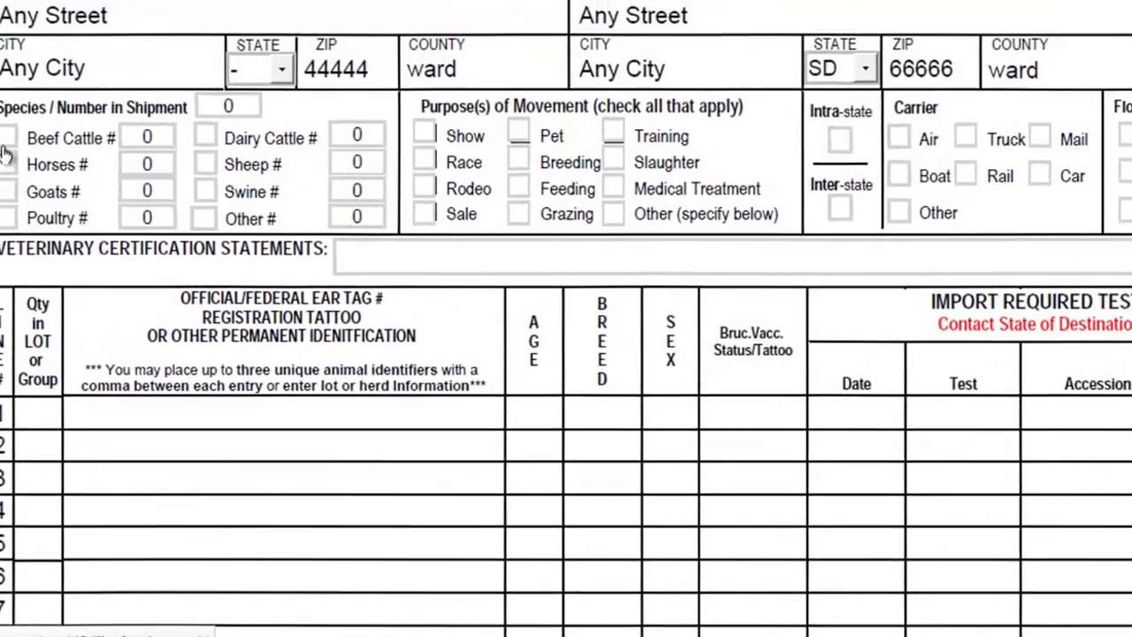
- Check Beef Cattle as the shipment's species on the inspection certificate
{"action": "left_click", "coordinate": [5, 141]}
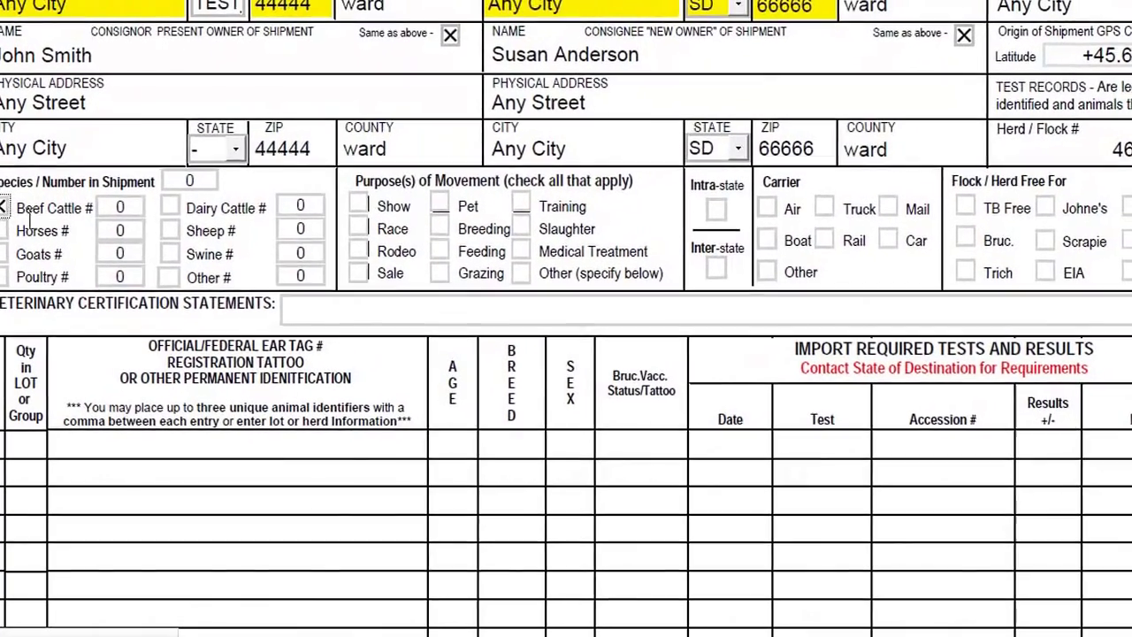
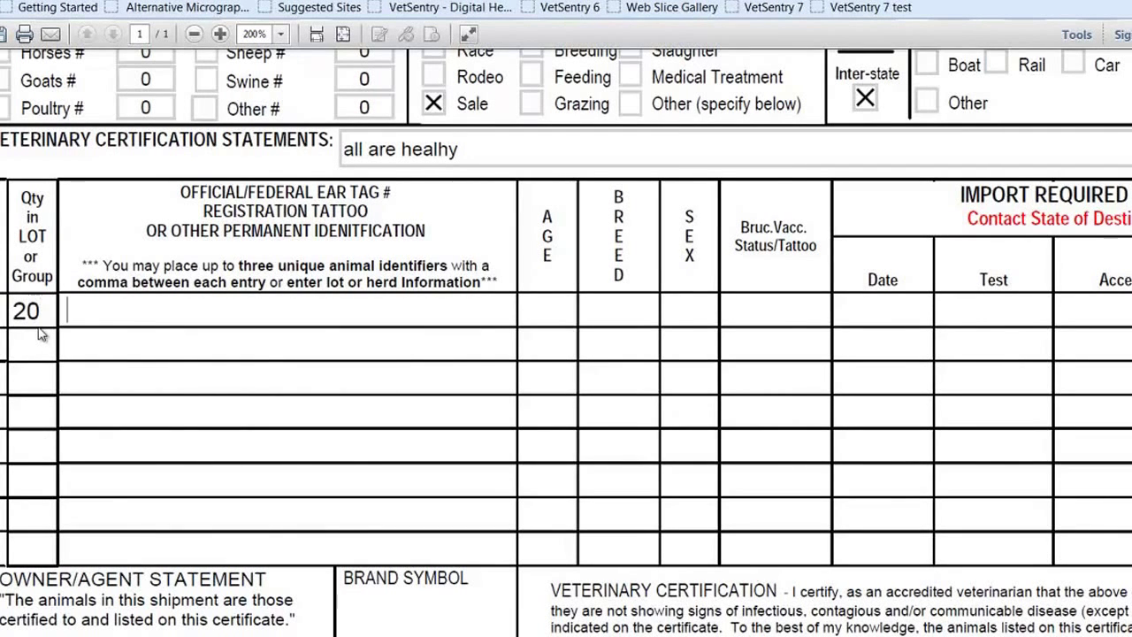
- Clear the lot quantity 20 and the 'two year old steer' description
{"action": "type", "text": "two year"}
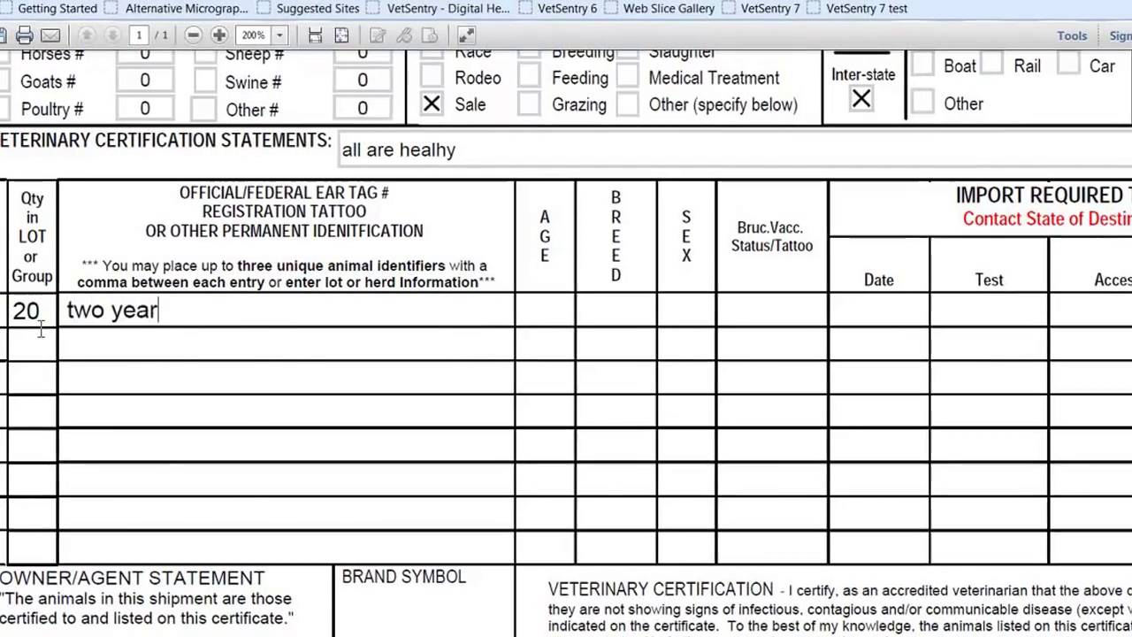
{"action": "type", "text": " old steer"}
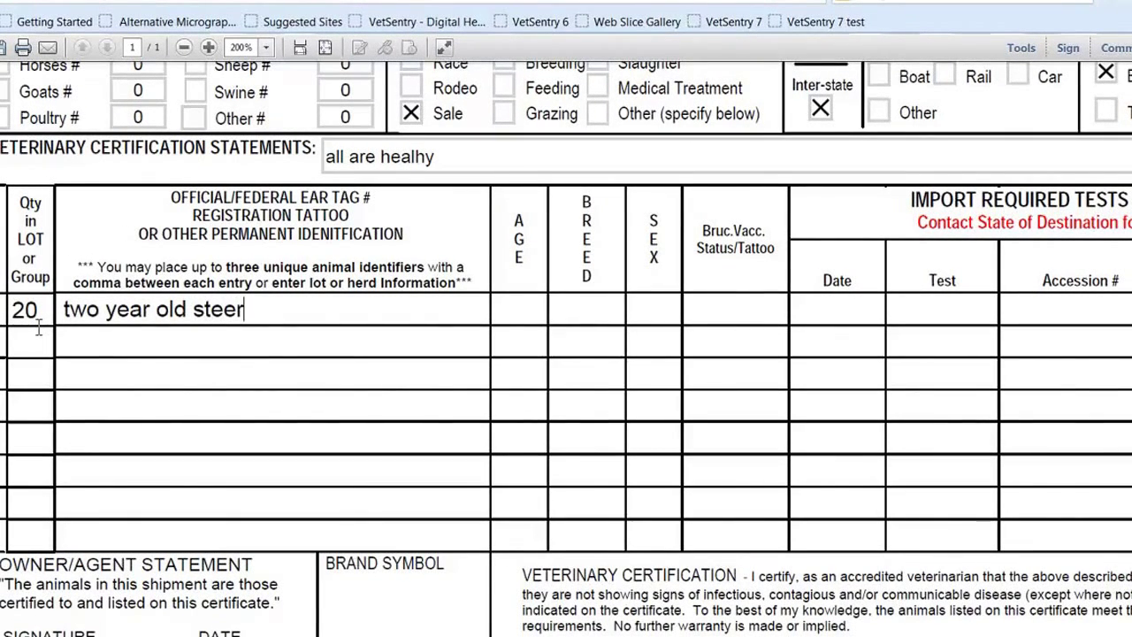
{"action": "key", "text": "BackSpace"}
{"action": "key", "text": "BackSpace"}
{"action": "key", "text": "BackSpace"}
{"action": "key", "text": "BackSpace"}
{"action": "key", "text": "BackSpace"}
{"action": "key", "text": "BackSpace"}
{"action": "key", "text": "BackSpace"}
{"action": "key", "text": "BackSpace"}
{"action": "key", "text": "BackSpace"}
{"action": "key", "text": "BackSpace"}
{"action": "key", "text": "BackSpace"}
{"action": "key", "text": "BackSpace"}
{"action": "key", "text": "BackSpace"}
{"action": "key", "text": "BackSpace"}
{"action": "key", "text": "BackSpace"}
{"action": "key", "text": "BackSpace"}
{"action": "key", "text": "BackSpace"}
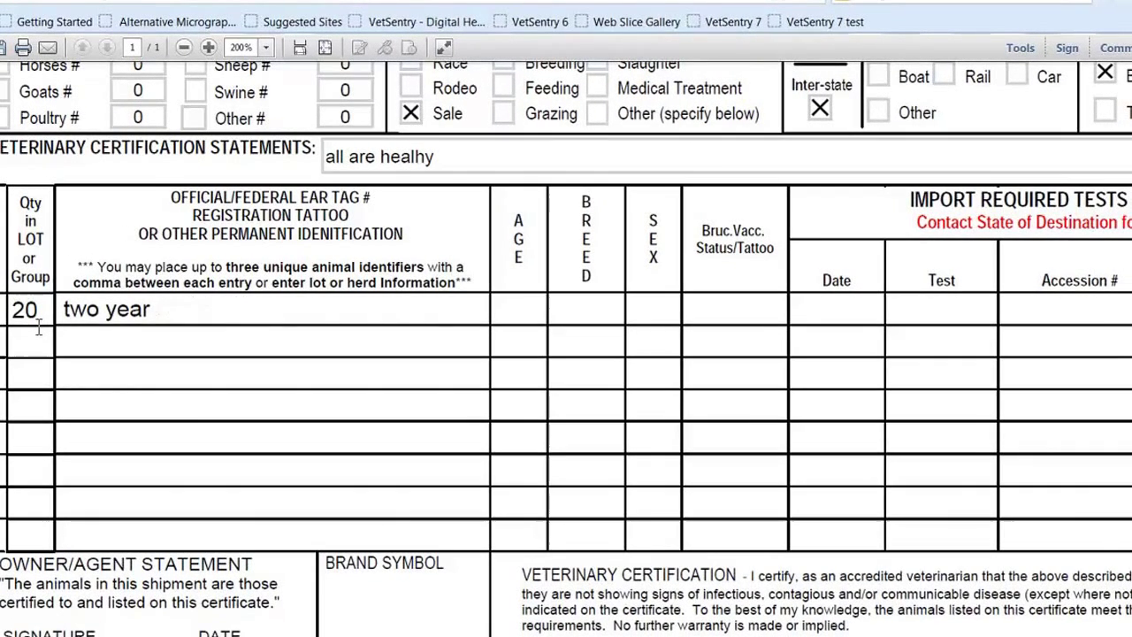
{"action": "key", "text": "shift+Tab"}
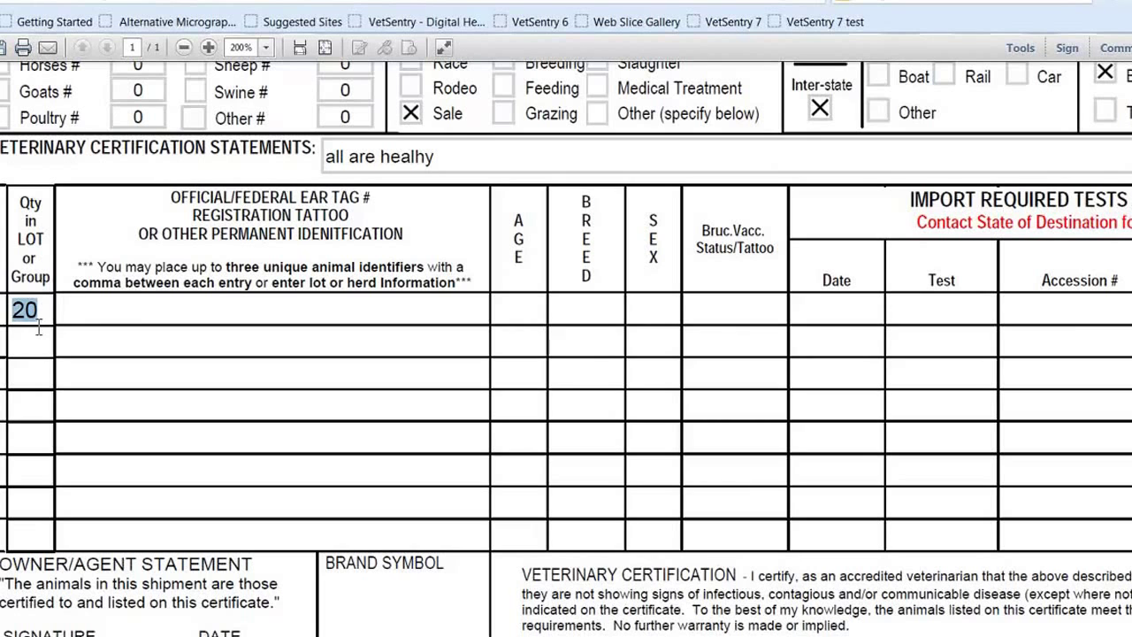
{"action": "key", "text": "BackSpace"}
{"action": "key", "text": "Tab"}
- Enter row 1's ear tags 840abc464, kk232323, 45-abc1001 and row 2's tag 8404644
{"action": "type", "text": "840ab"}
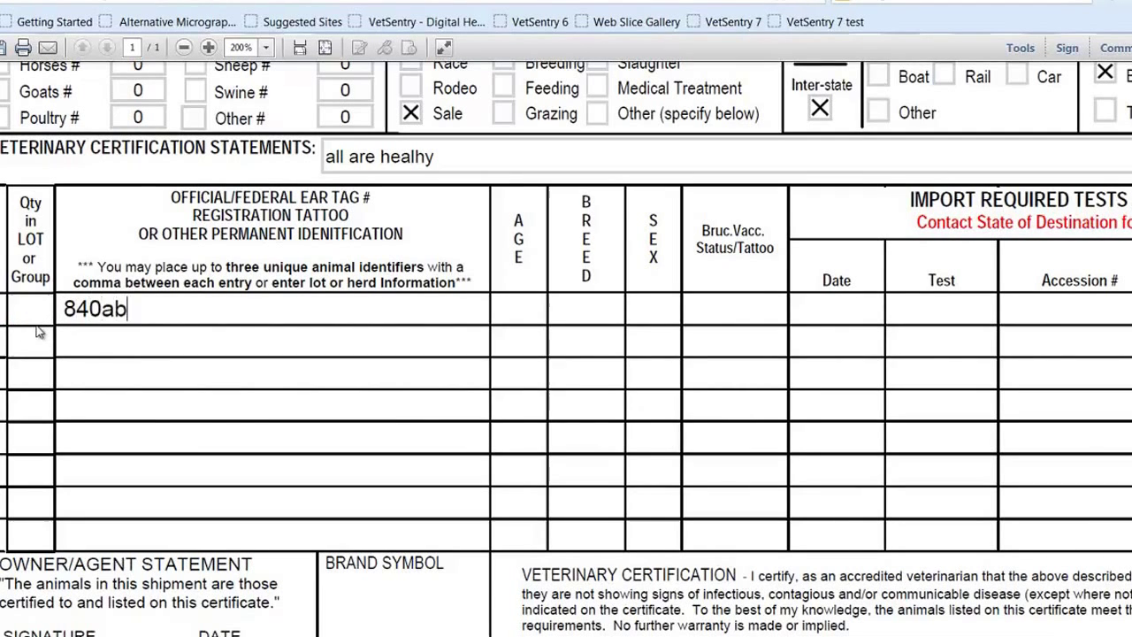
{"action": "type", "text": "c464"}
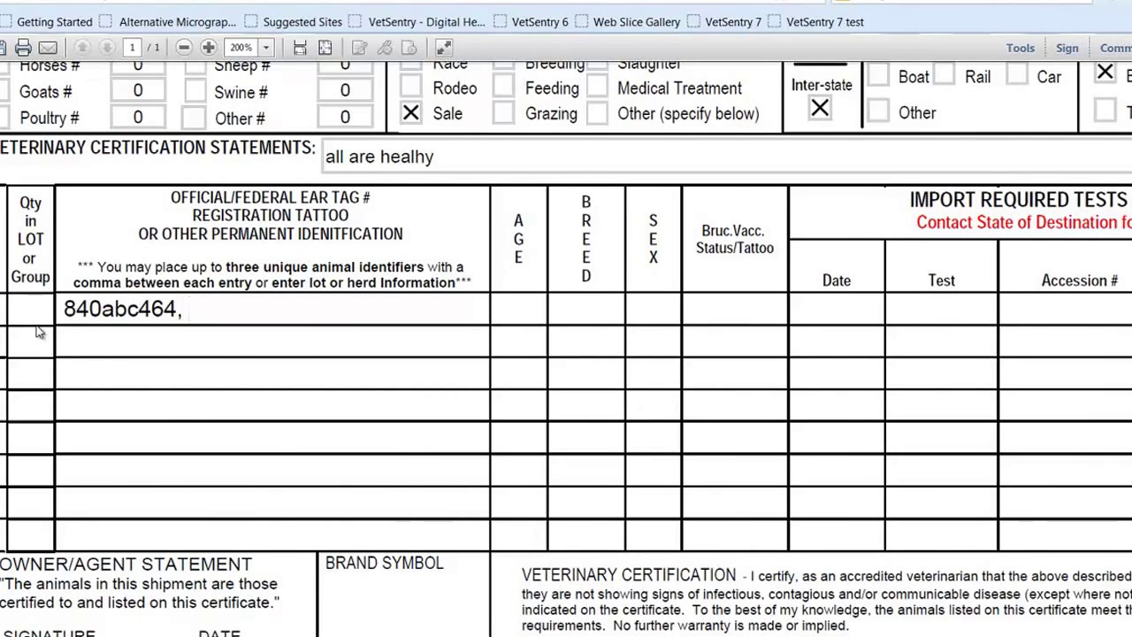
{"action": "type", "text": ", kk232323"}
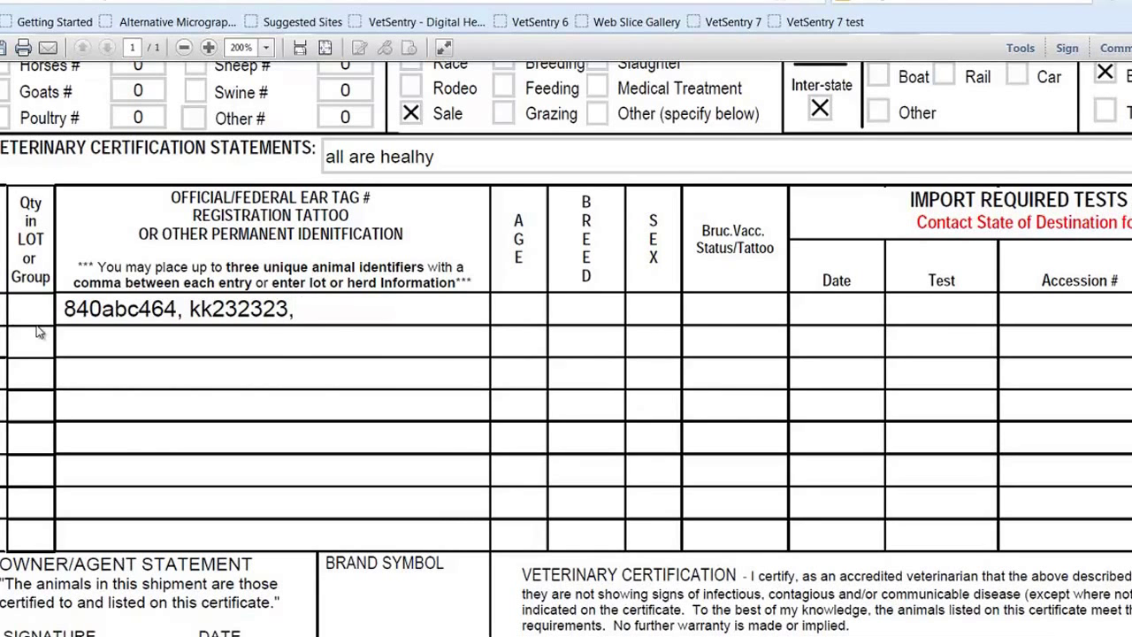
{"action": "type", "text": ","}
{"action": "type", "text": " 45-a"}
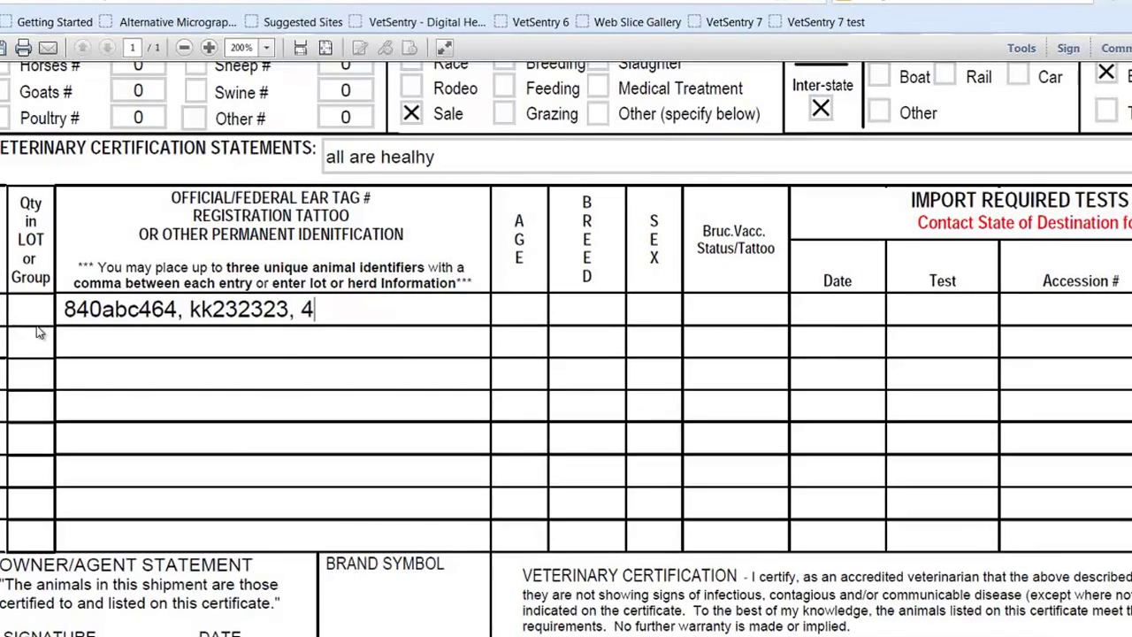
{"action": "type", "text": "bc1001"}
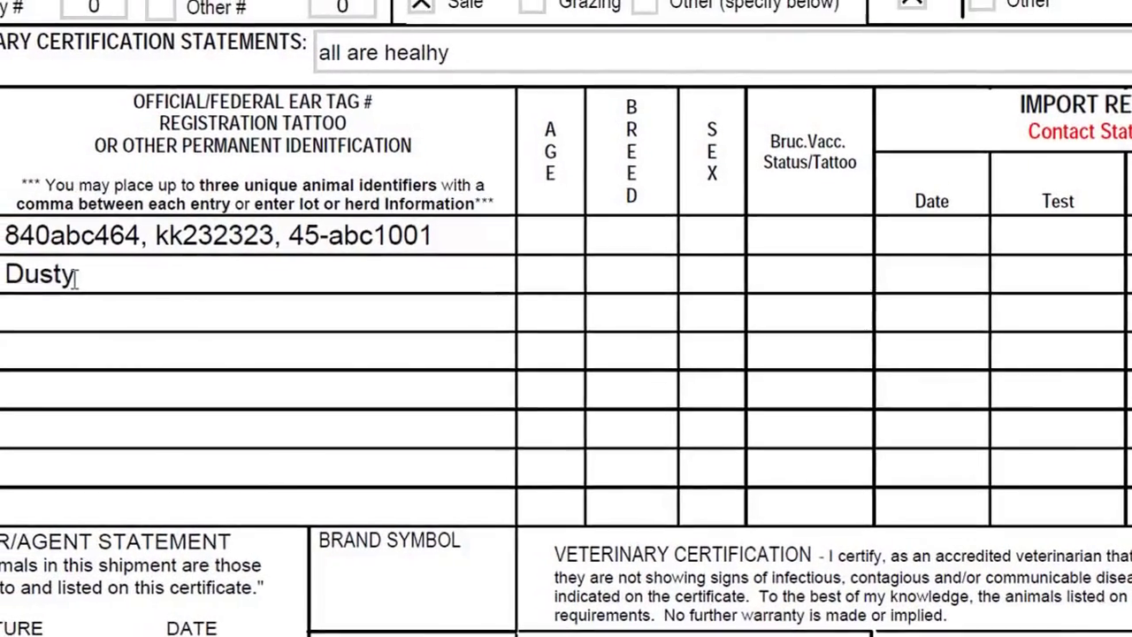
{"action": "key", "text": "BackSpace"}
{"action": "key", "text": "BackSpace"}
{"action": "key", "text": "BackSpace"}
{"action": "key", "text": "BackSpace"}
{"action": "key", "text": "BackSpace"}
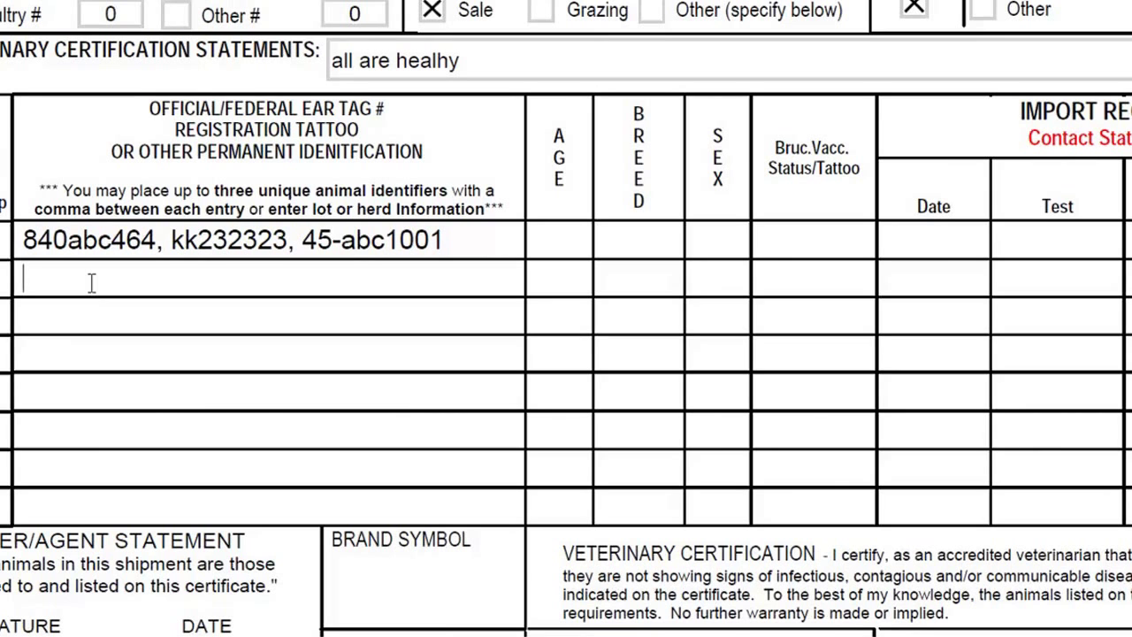
{"action": "type", "text": "8404644"}
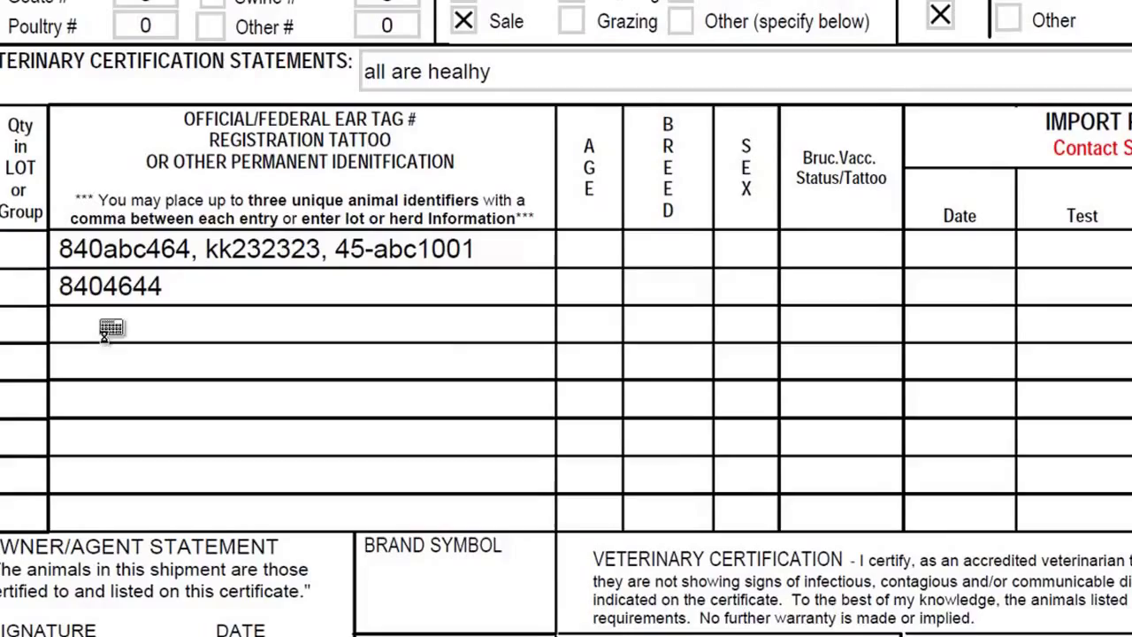
{"action": "left_click", "coordinate": [107, 329]}
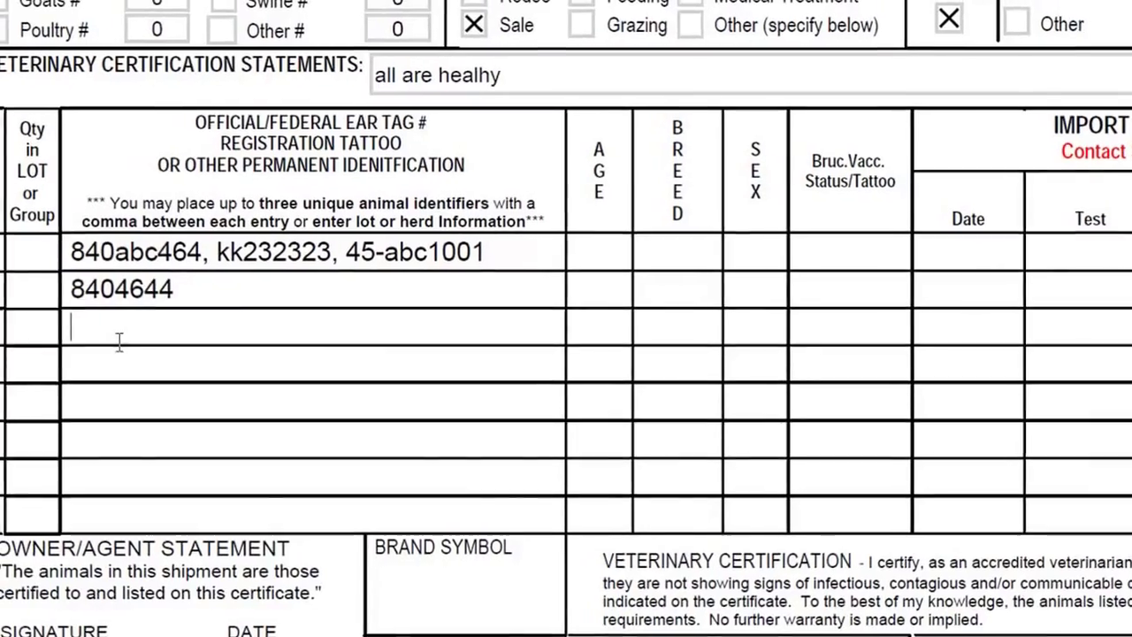
{"action": "type", "text": "8406456454"}
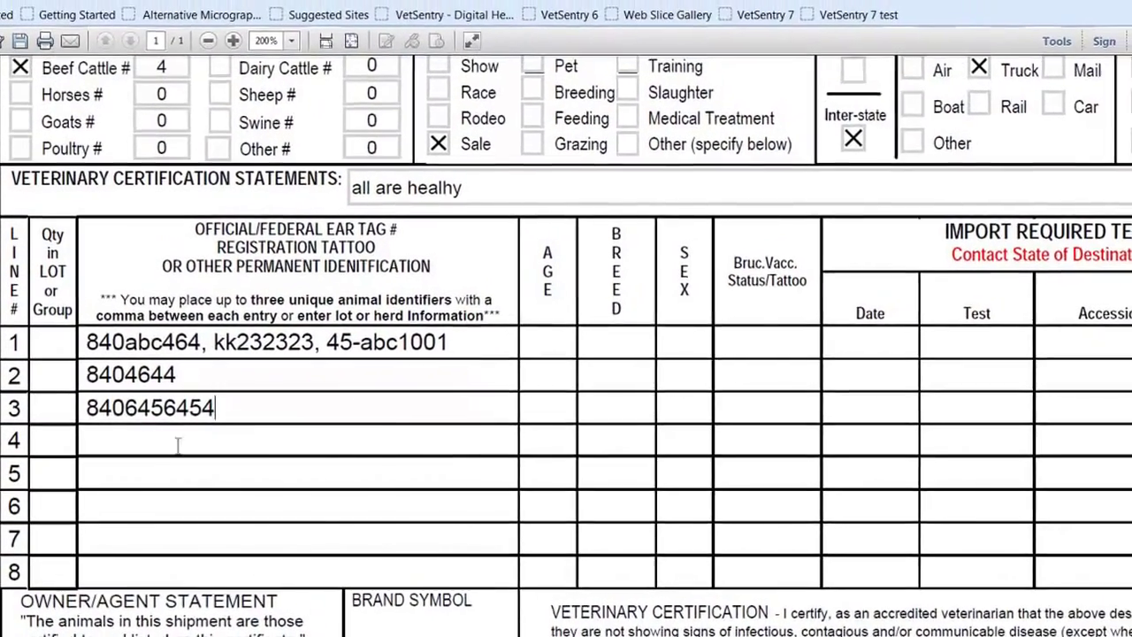
{"action": "left_click", "coordinate": [168, 425]}
{"action": "type", "text": "8406454564"}
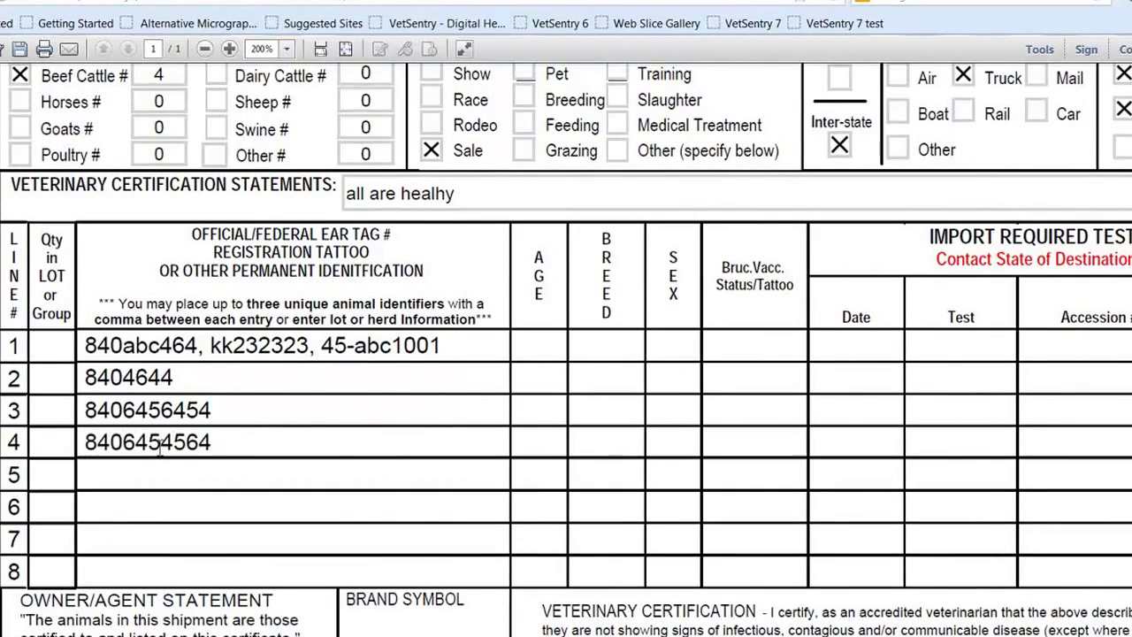
{"action": "type", "text": "~~"}
{"action": "key", "text": "BackSpace"}
{"action": "key", "text": "BackSpace"}
{"action": "key", "text": "BackSpace"}
{"action": "key", "text": "BackSpace"}
{"action": "key", "text": "BackSpace"}
{"action": "type", "text": "44"}
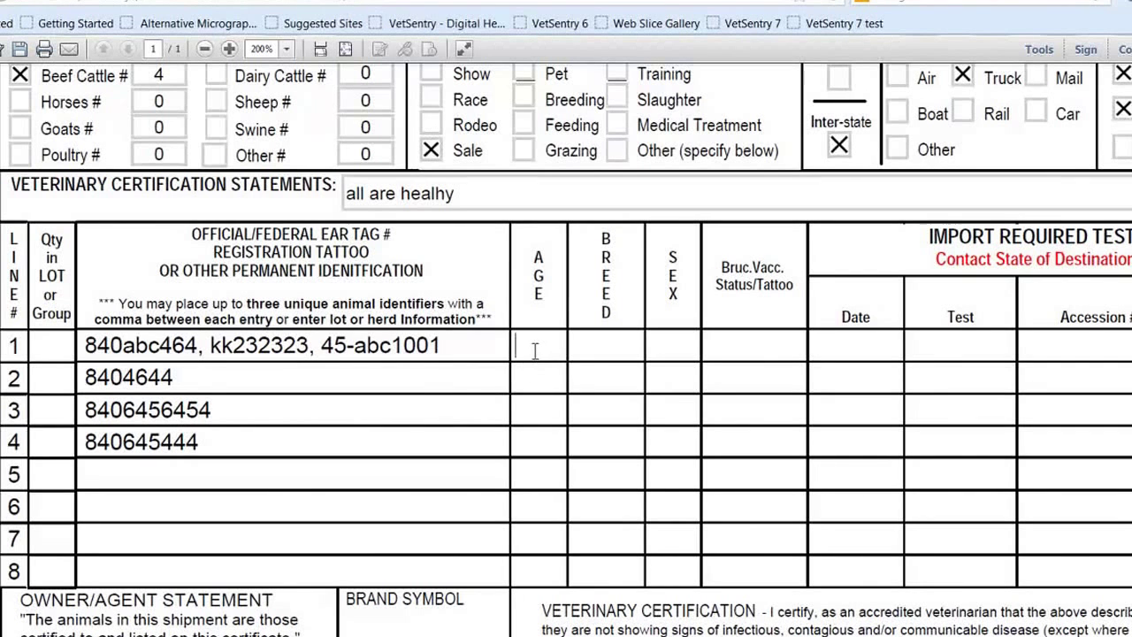
{"action": "type", "text": "2y"}
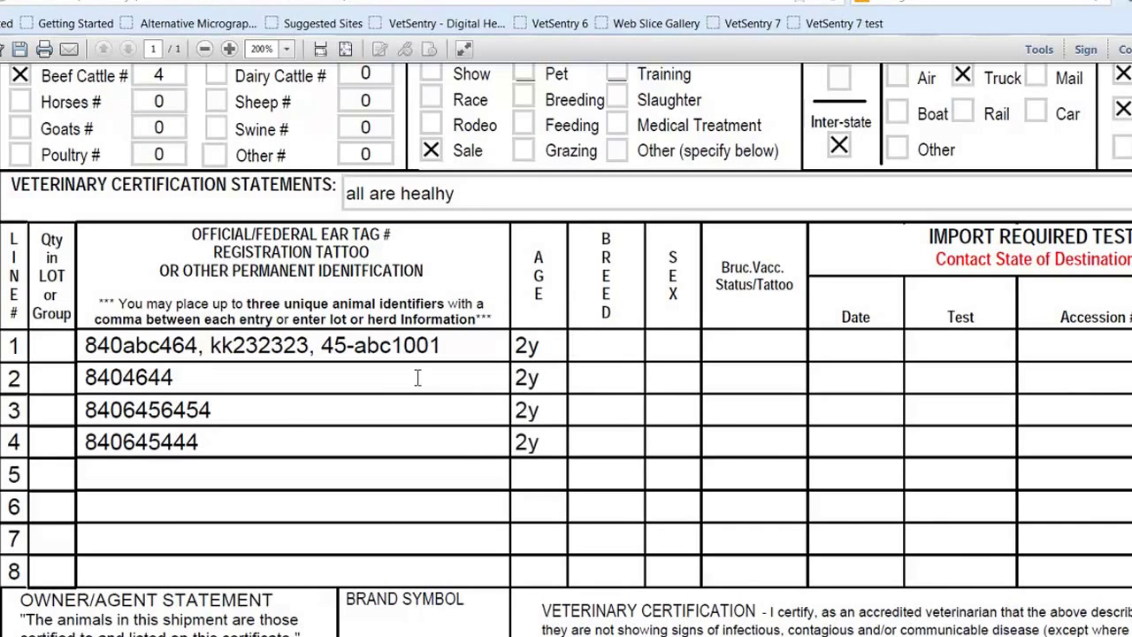
{"action": "type", "text": "a"}
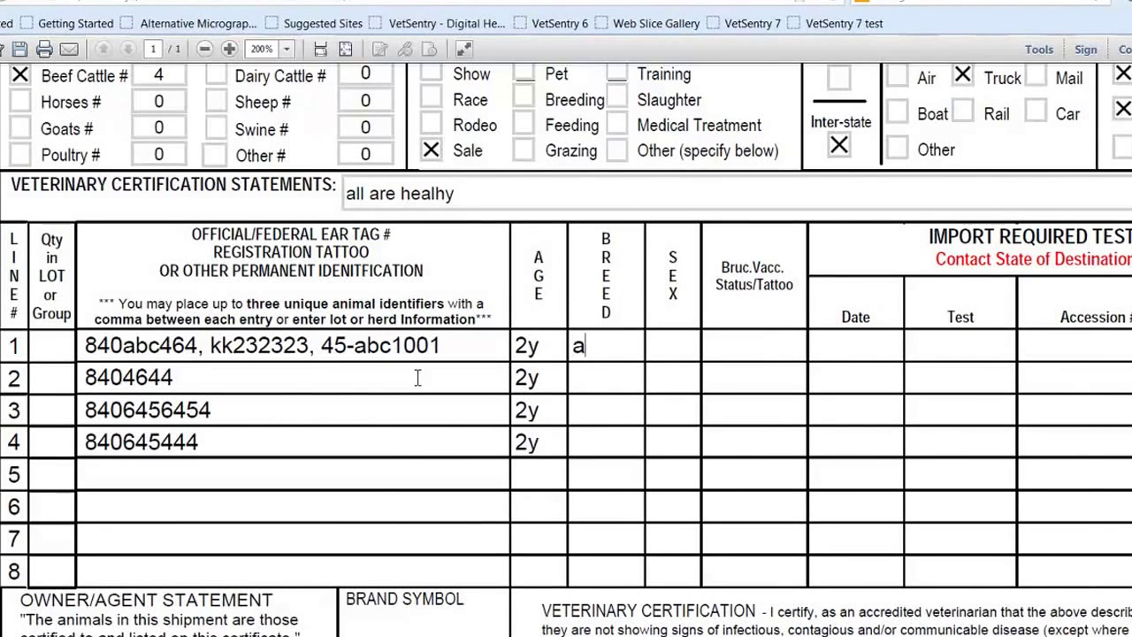
{"action": "type", "text": "ng"}
- Fill all four rows with breed ang, sex f, 'none', test date 10-25 and test bruc
{"action": "key", "text": "Tab"}
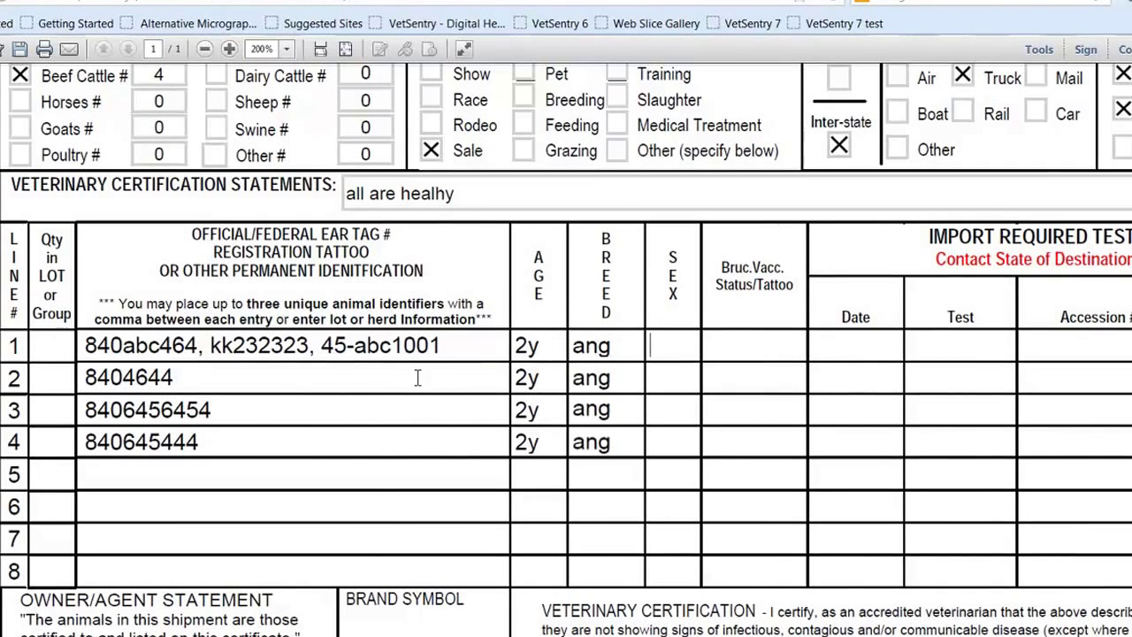
{"action": "type", "text": "f"}
{"action": "key", "text": "Tab"}
{"action": "type", "text": "none"}
{"action": "key", "text": "Tab"}
{"action": "type", "text": "10-25"}
{"action": "key", "text": "Tab"}
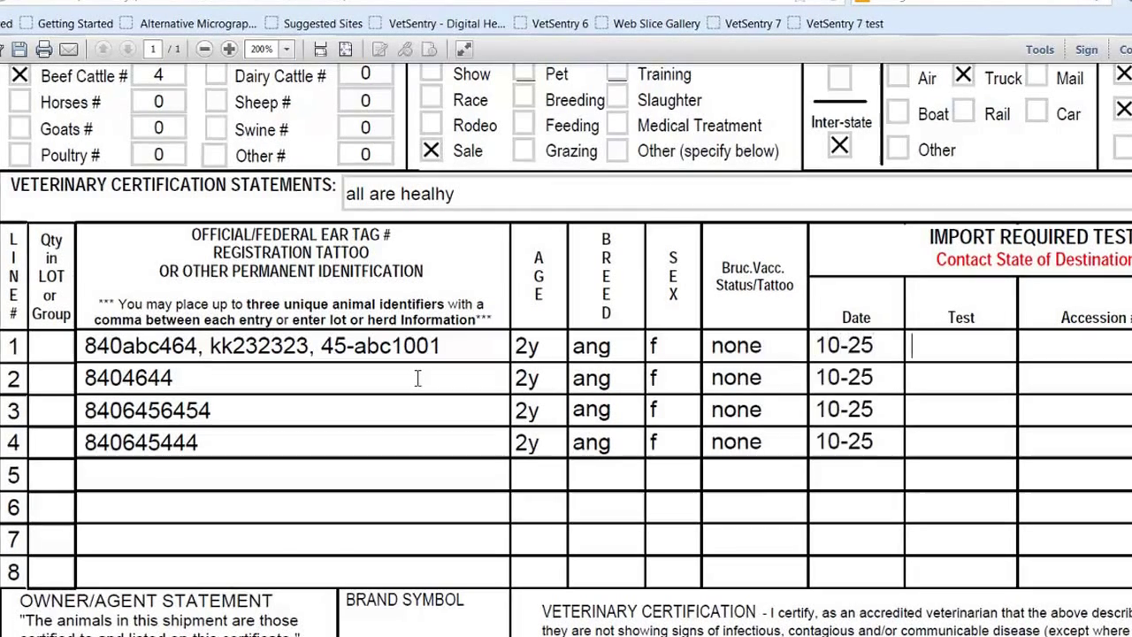
{"action": "type", "text": "bruc"}
{"action": "key", "text": "Tab"}
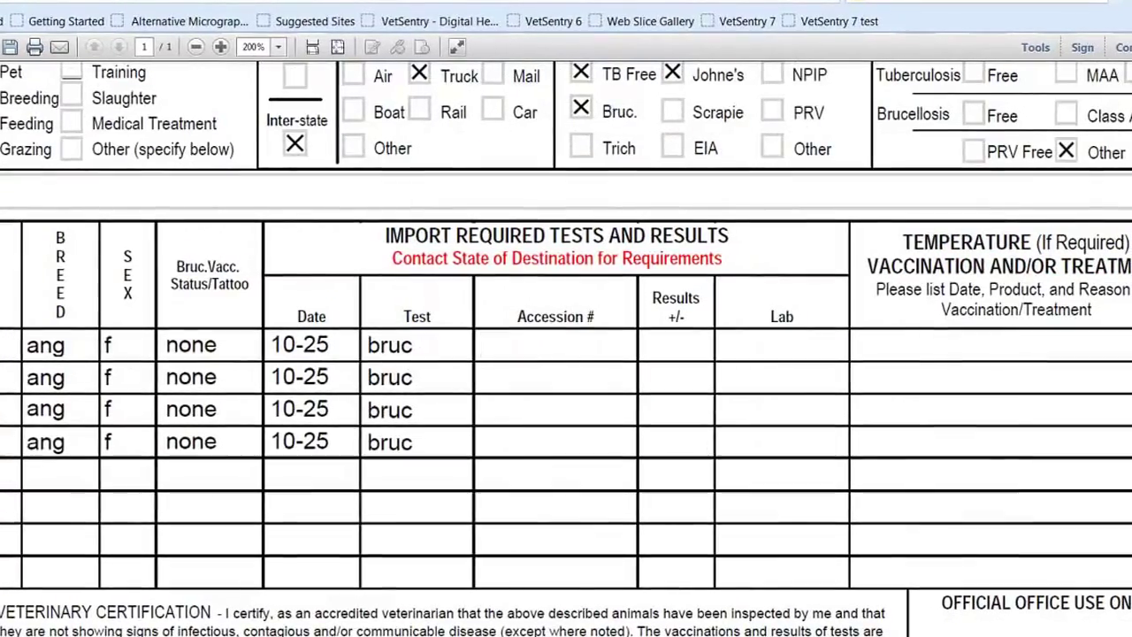
- Fill accession 4646, result -, lab ndsu and note 'all test healthy' for every row
{"action": "left_click", "coordinate": [196, 47]}
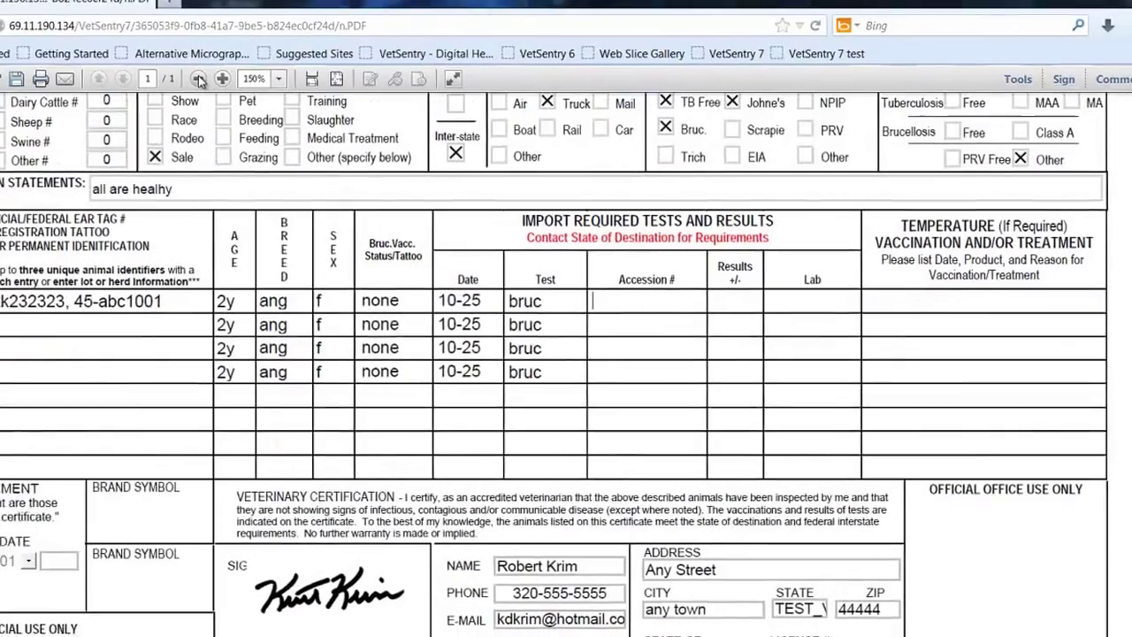
{"action": "left_click", "coordinate": [198, 81]}
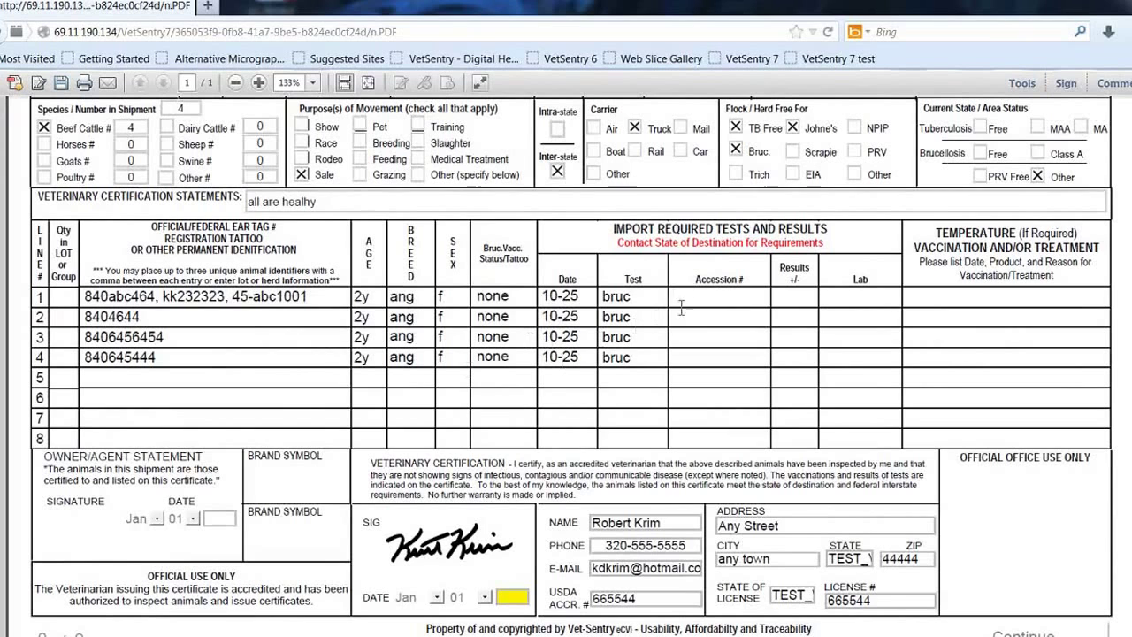
{"action": "type", "text": "4646"}
{"action": "key", "text": "Tab"}
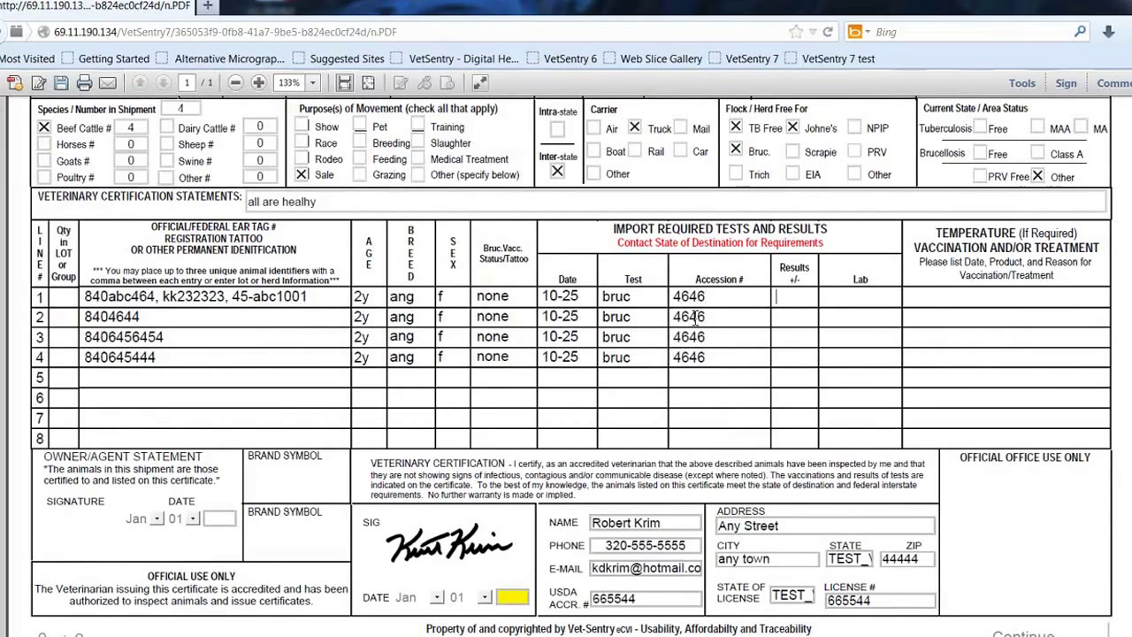
{"action": "key", "text": "Tab"}
{"action": "type", "text": "ndsu"}
{"action": "key", "text": "Tab"}
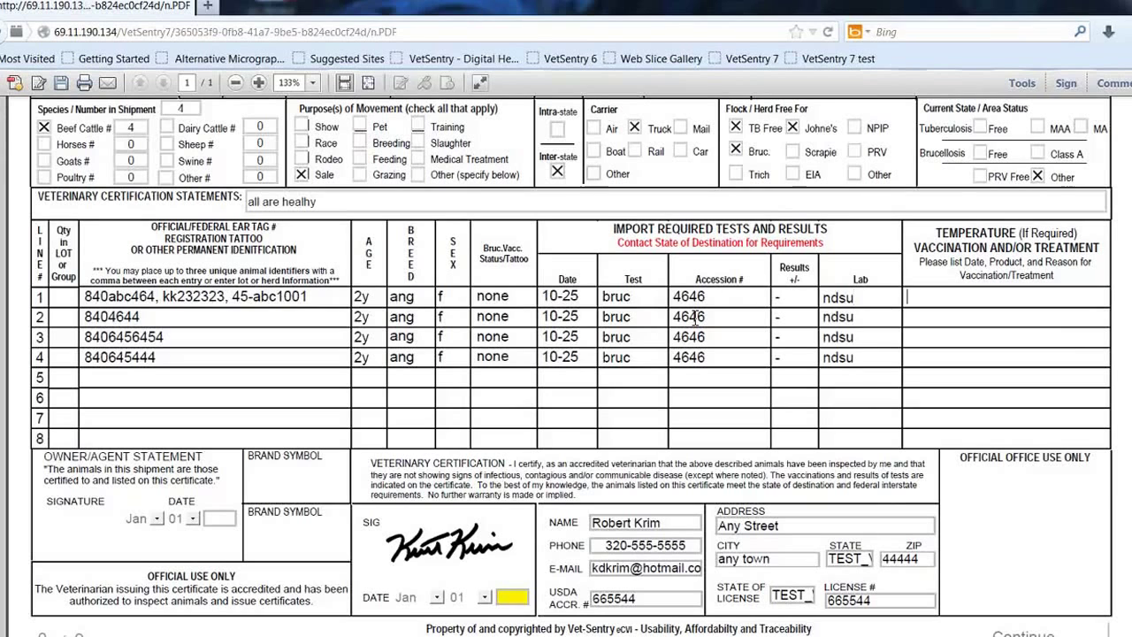
{"action": "type", "text": "all test eh"}
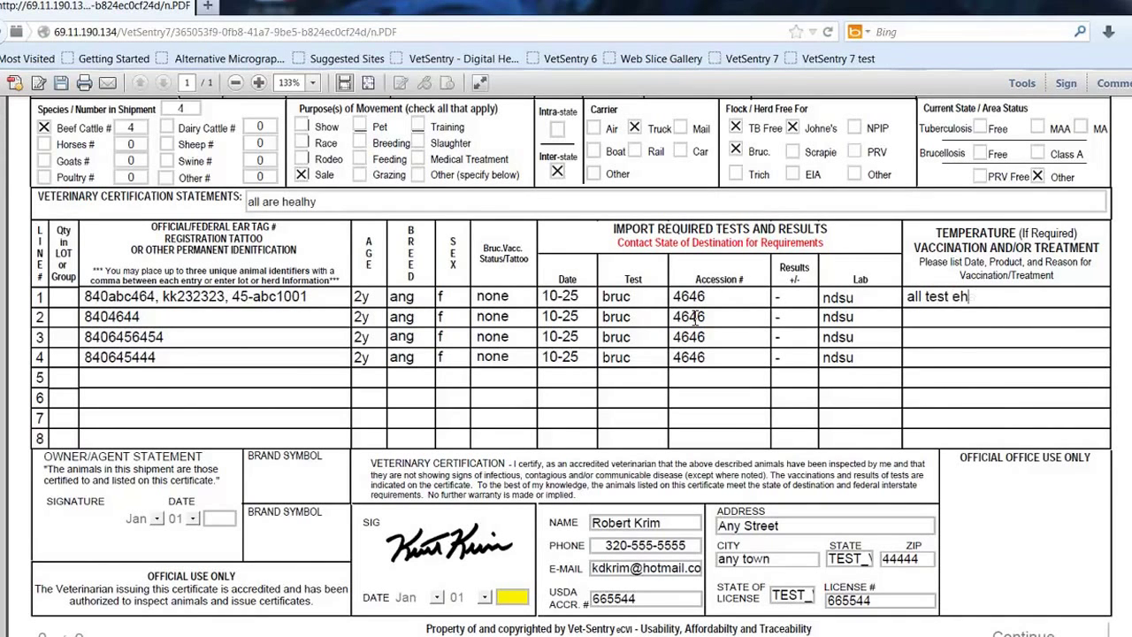
{"action": "type", "text": "lh"}
{"action": "type", "text": "hly"}
{"action": "type", "text": "y"}
{"action": "key", "text": "Tab"}
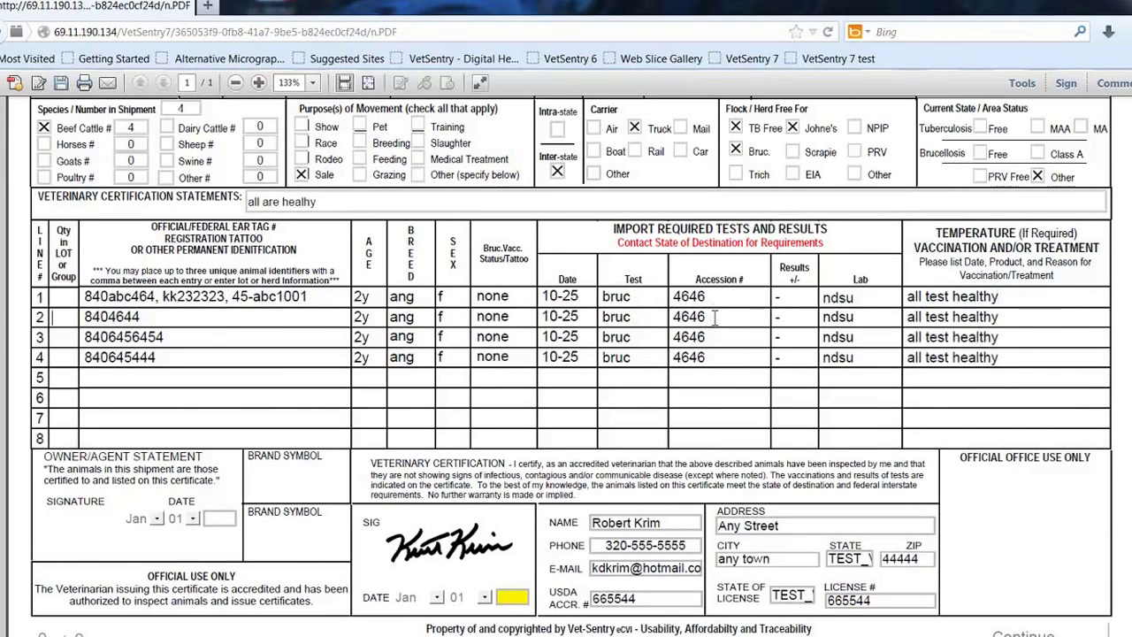
- Overwrite row 3's copied values with age 4y, breed hfr and sex m
{"action": "left_click", "coordinate": [368, 337]}
{"action": "type", "text": "4"}
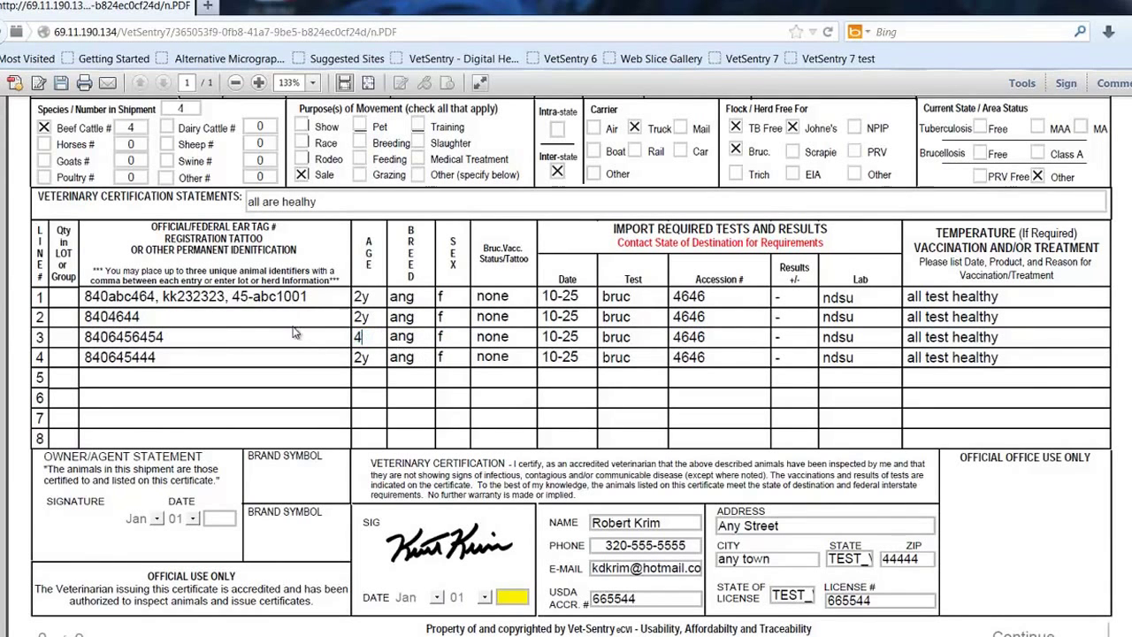
{"action": "type", "text": "y"}
{"action": "key", "text": "Tab"}
{"action": "type", "text": "hfr"}
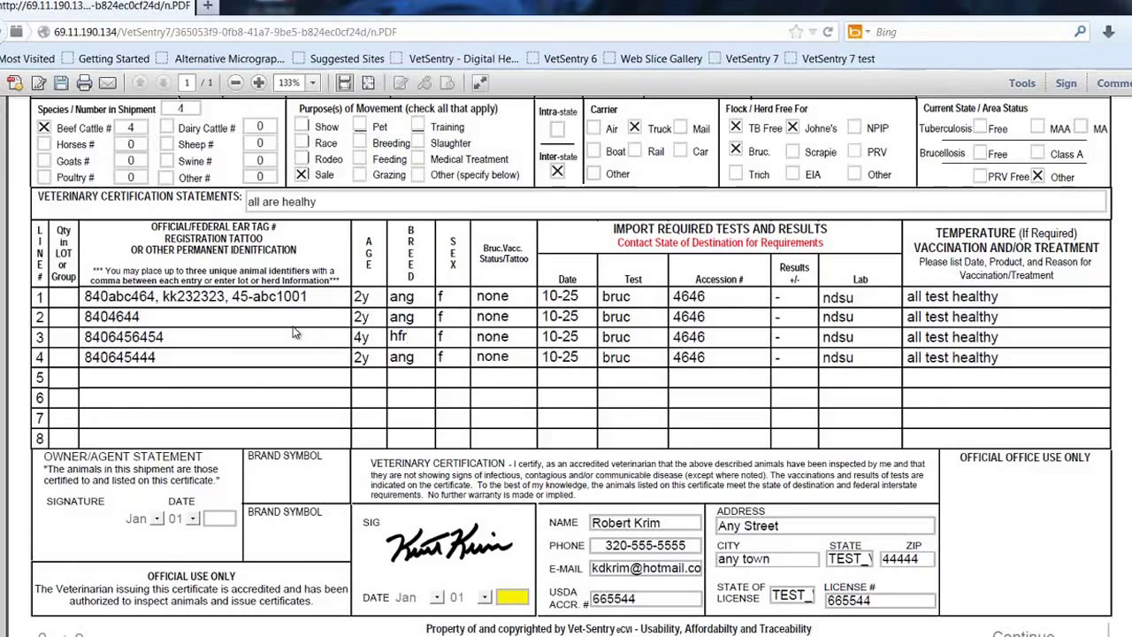
{"action": "type", "text": "m"}
{"action": "key", "text": "Tab"}
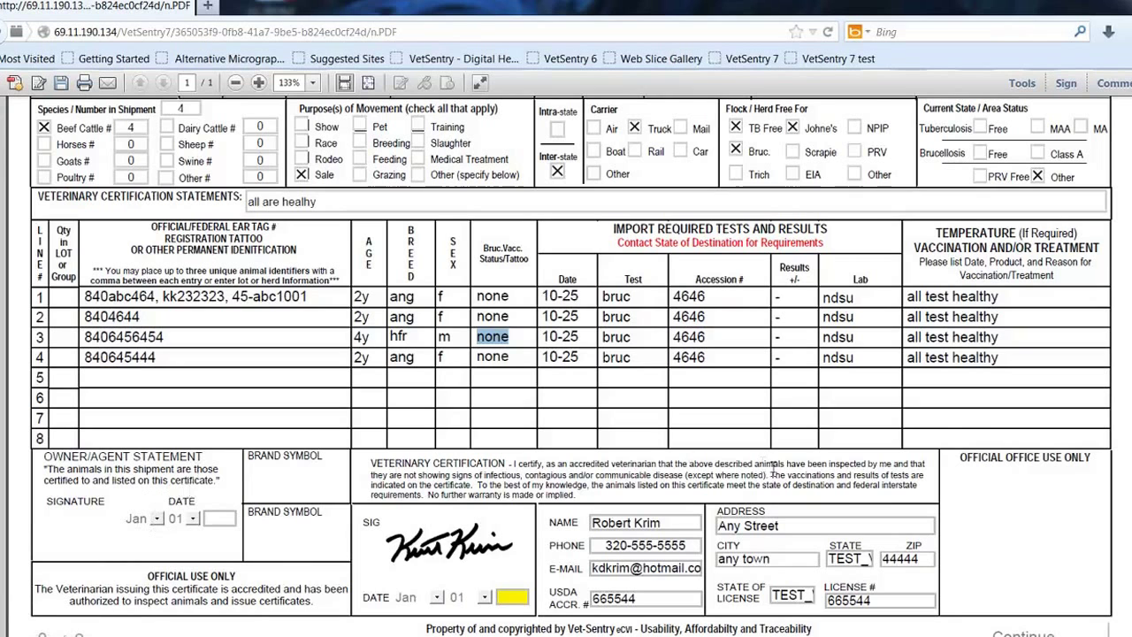
- Set the owner/agent statement date to Oct 26 2013
{"action": "key", "text": "Tab"}
{"action": "key", "text": "Tab"}
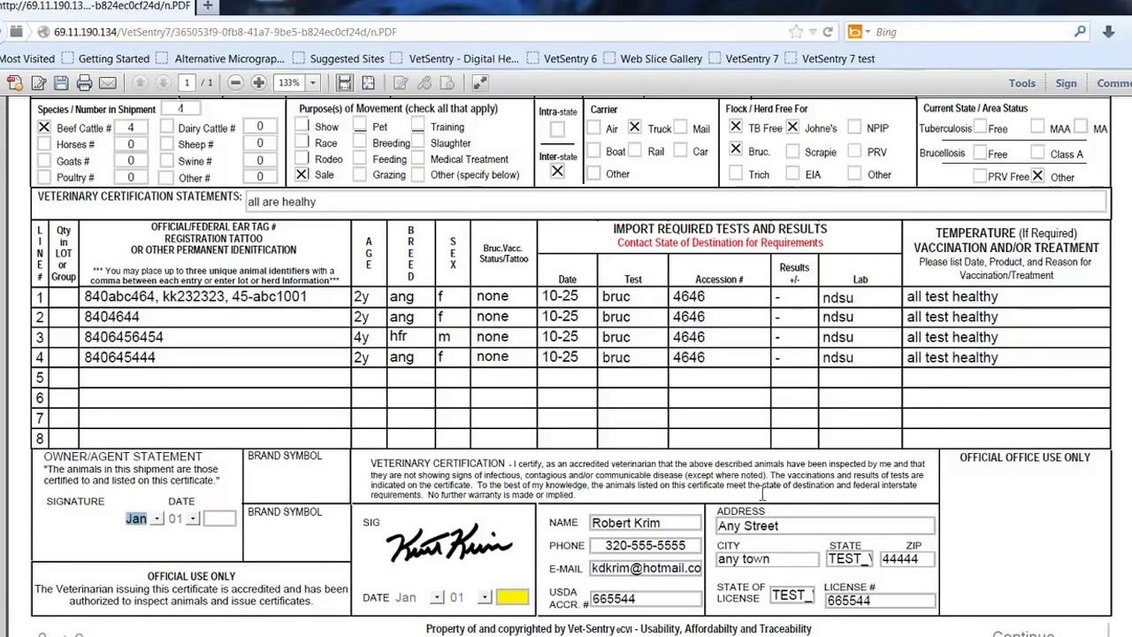
{"action": "key", "text": "o"}
{"action": "key", "text": "Tab"}
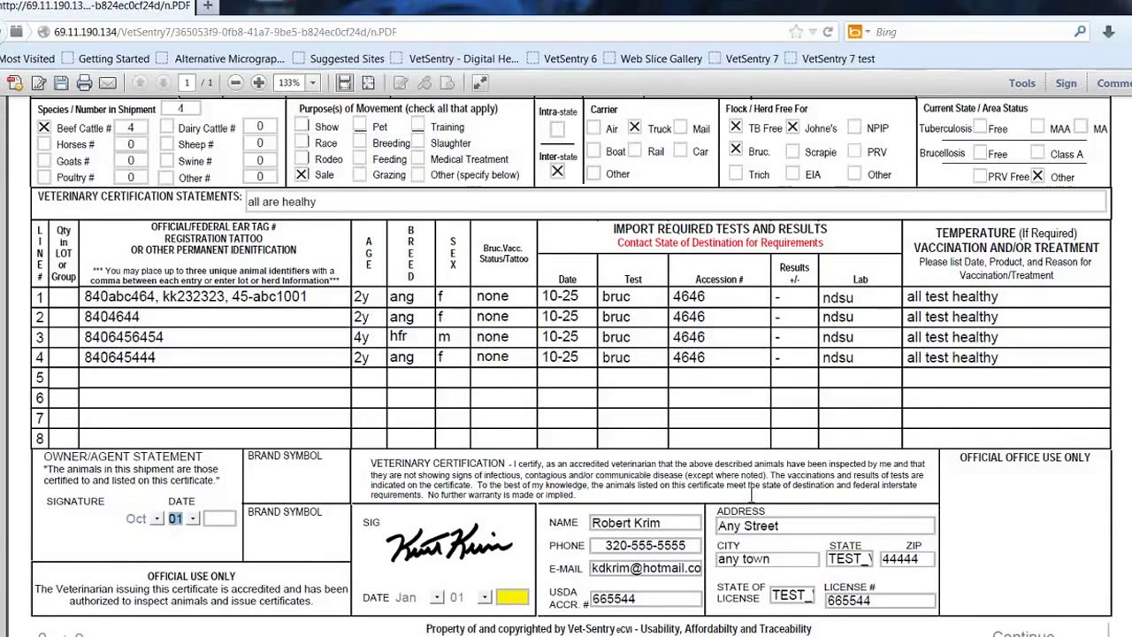
{"action": "type", "text": "2124"}
{"action": "key", "text": "Down"}
{"action": "key", "text": "Tab"}
{"action": "type", "text": "2013"}
- Set the veterinarian's signature date to Oct 26 2013
{"action": "key", "text": "Tab"}
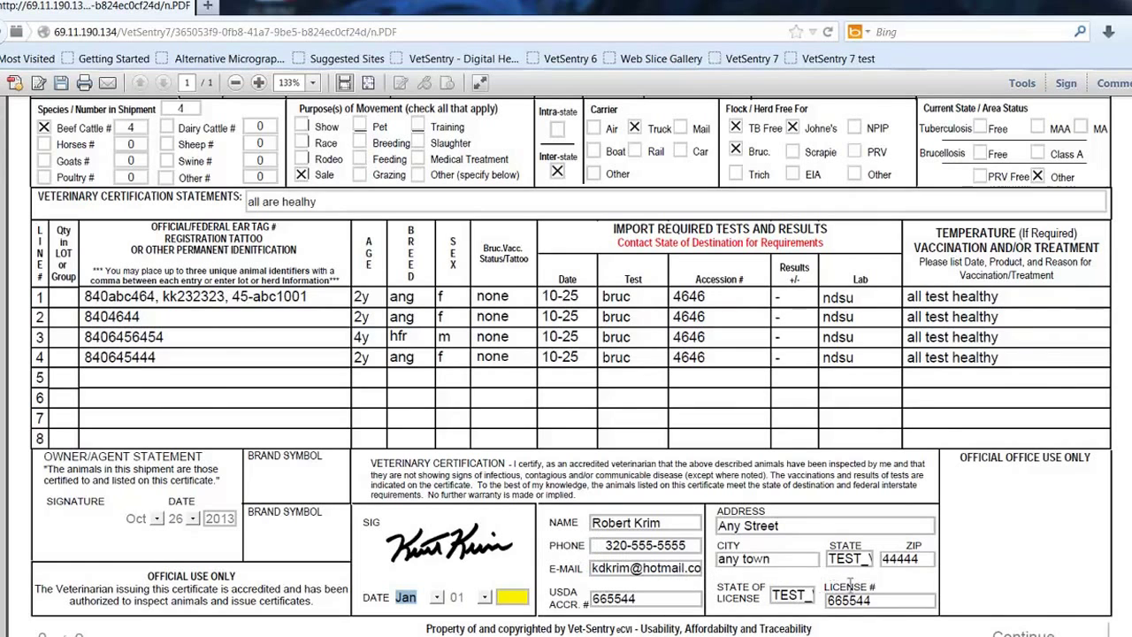
{"action": "left_click", "coordinate": [471, 598]}
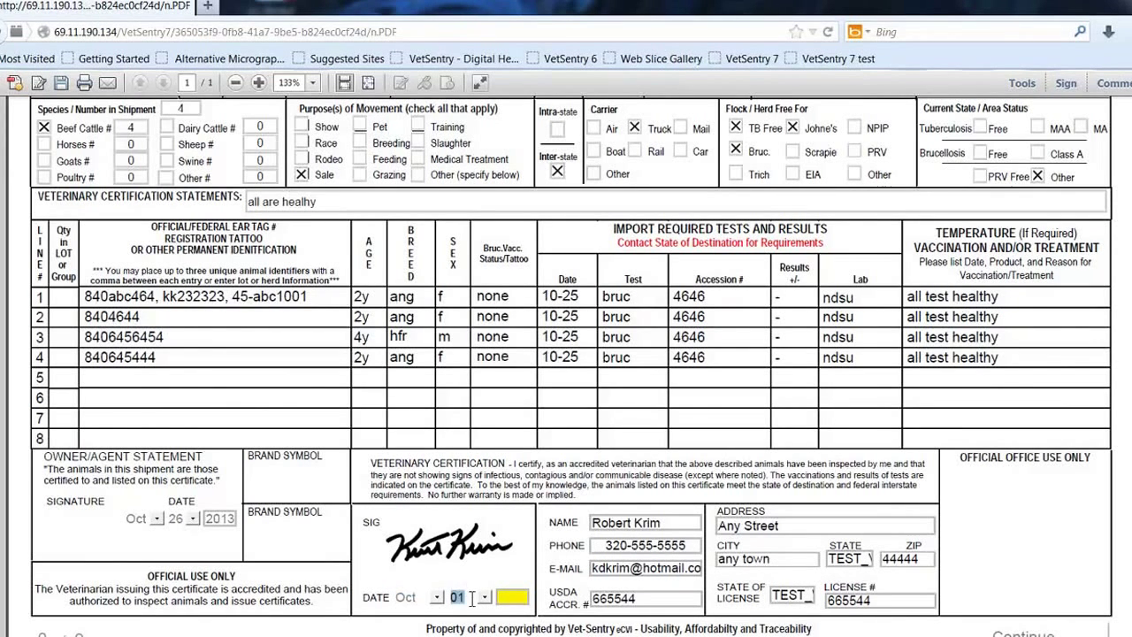
{"action": "type", "text": "26 "}
{"action": "type", "text": "2013"}
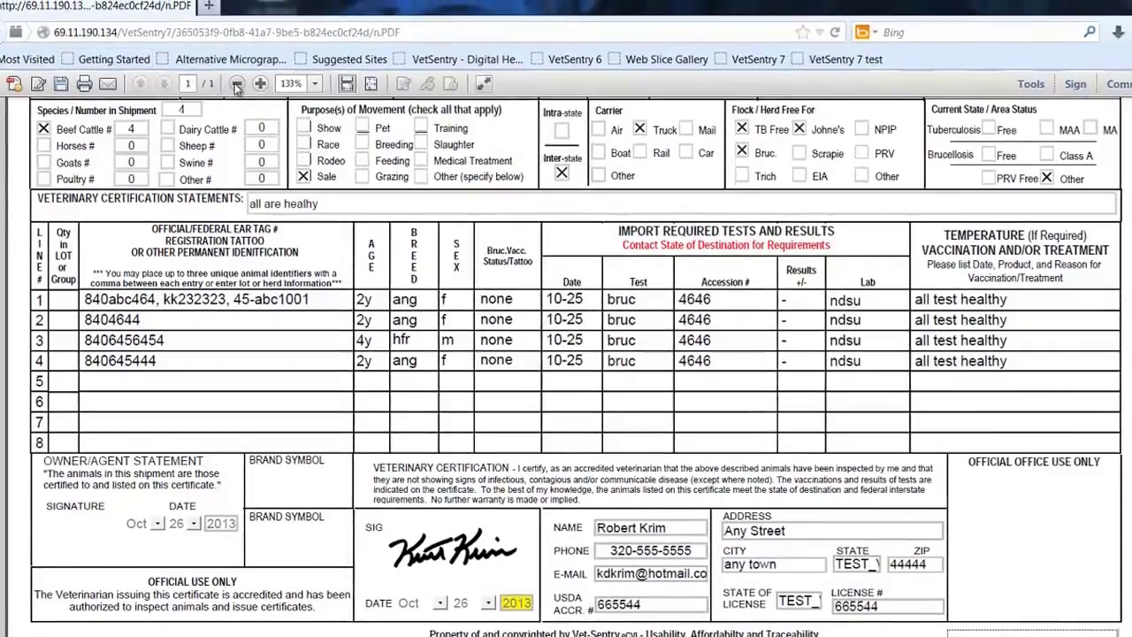
- Zoom the certificate out to 85% to show the full form and its Submit button
{"action": "left_click", "coordinate": [236, 80]}
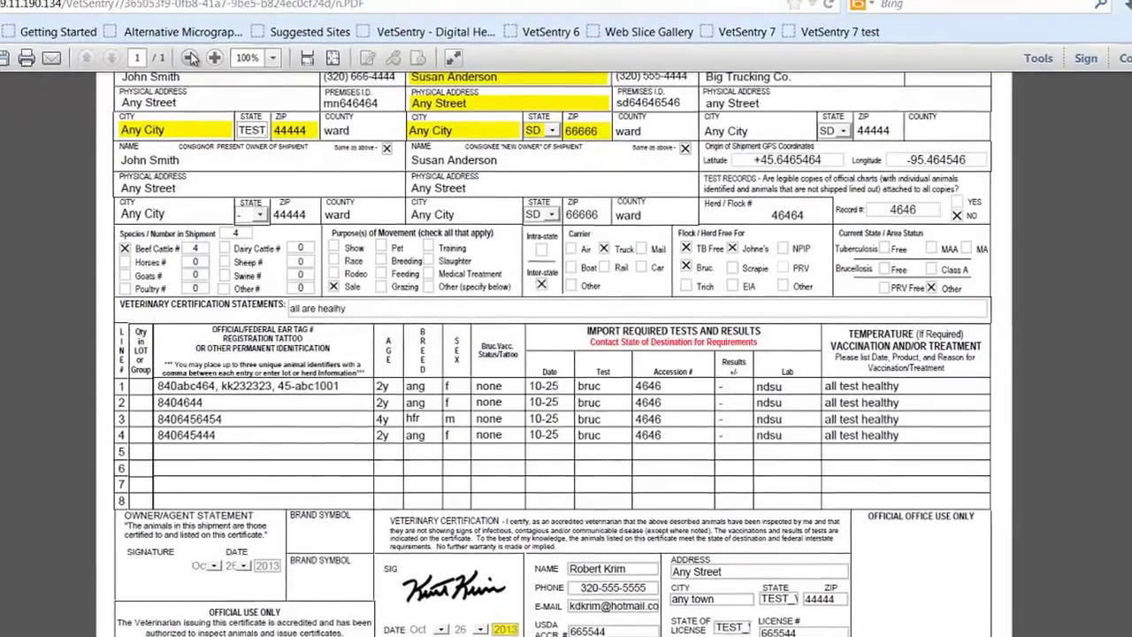
{"action": "left_click", "coordinate": [192, 45]}
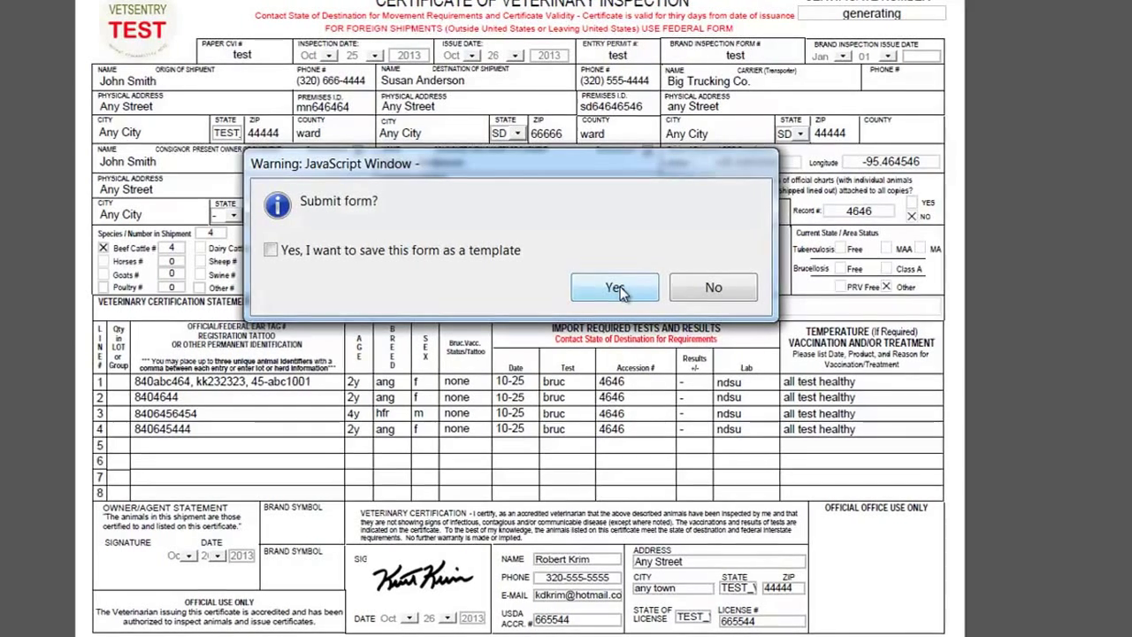
- Confirm submission with Yes and open the Outlook notification e-mail with the attached PDF
{"action": "left_click", "coordinate": [617, 287]}
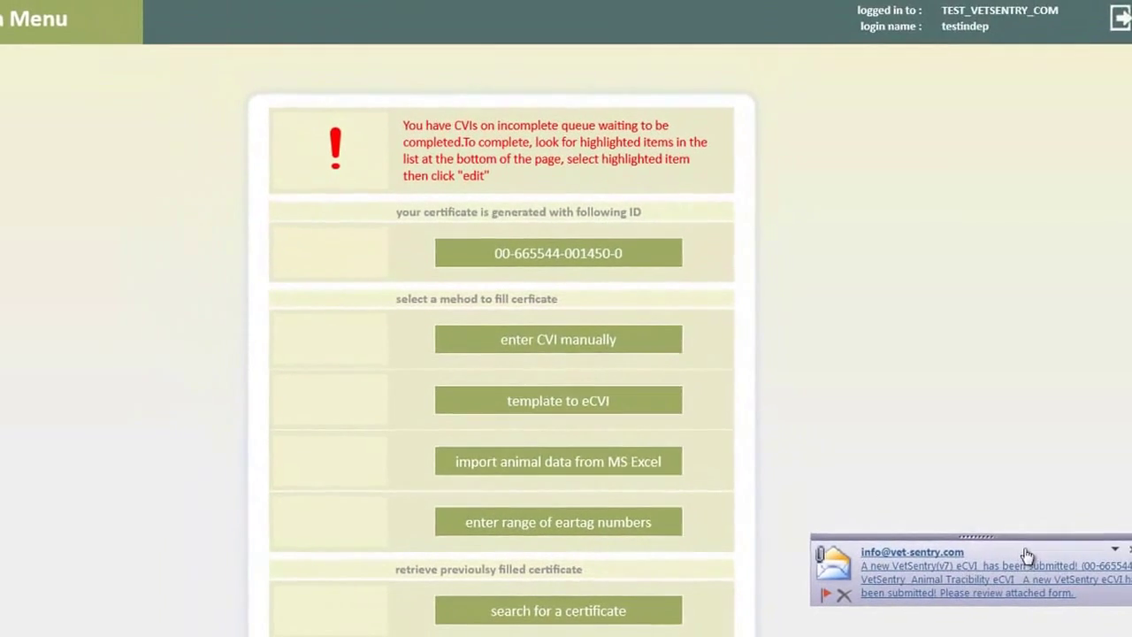
{"action": "left_click", "coordinate": [1026, 556]}
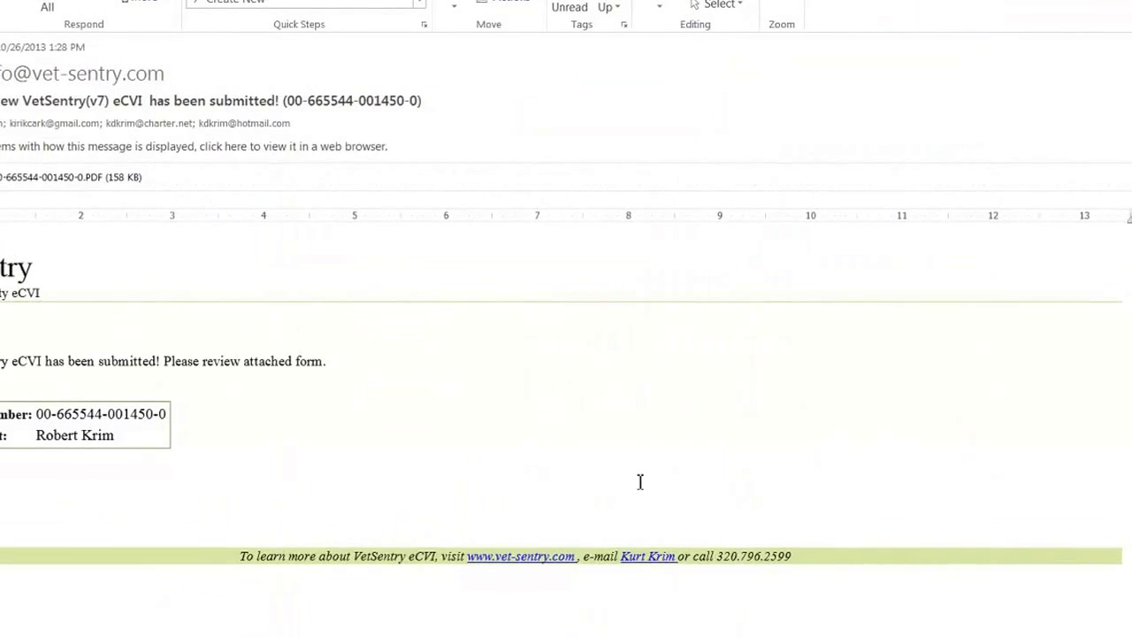